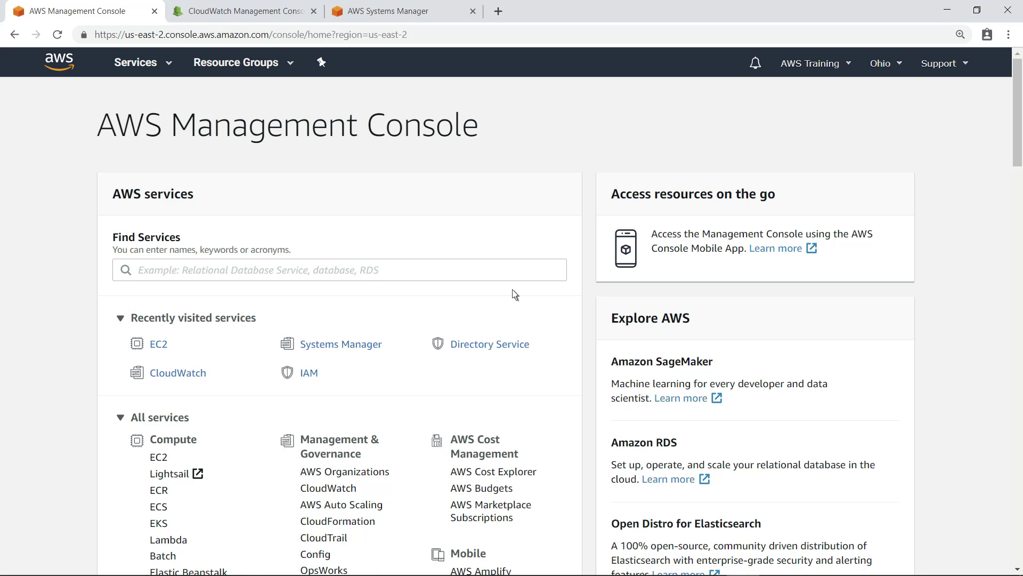
Connect to WindowsServer1 by remote desktop from the EC2 running instances list
left_click(160, 344)
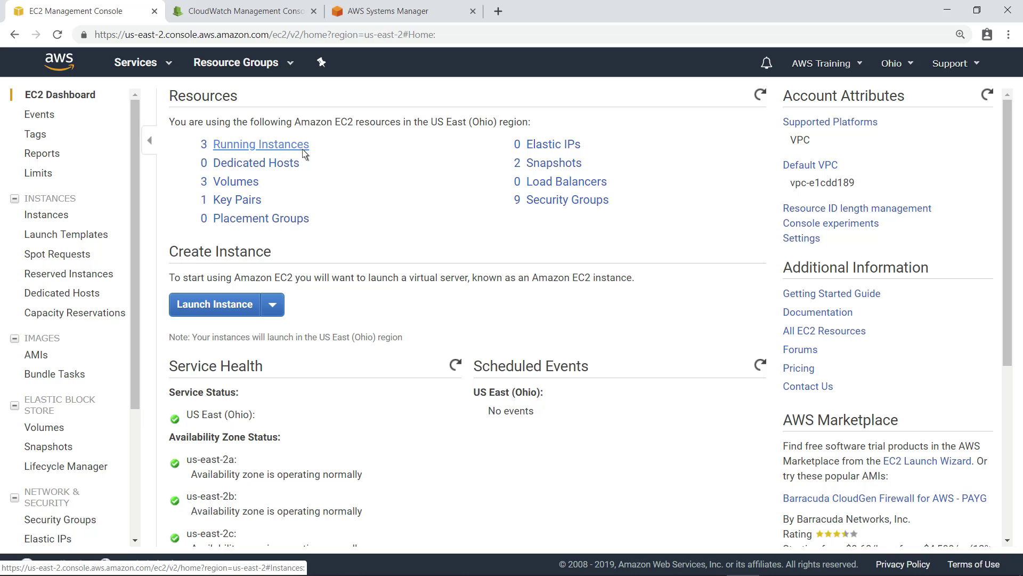
left_click(262, 144)
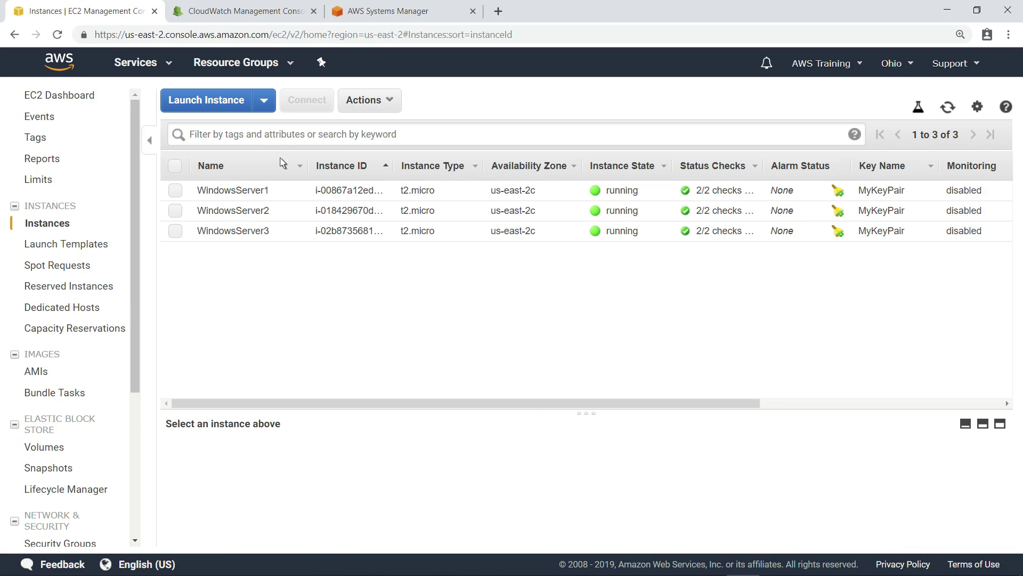
mouse_move(240, 190)
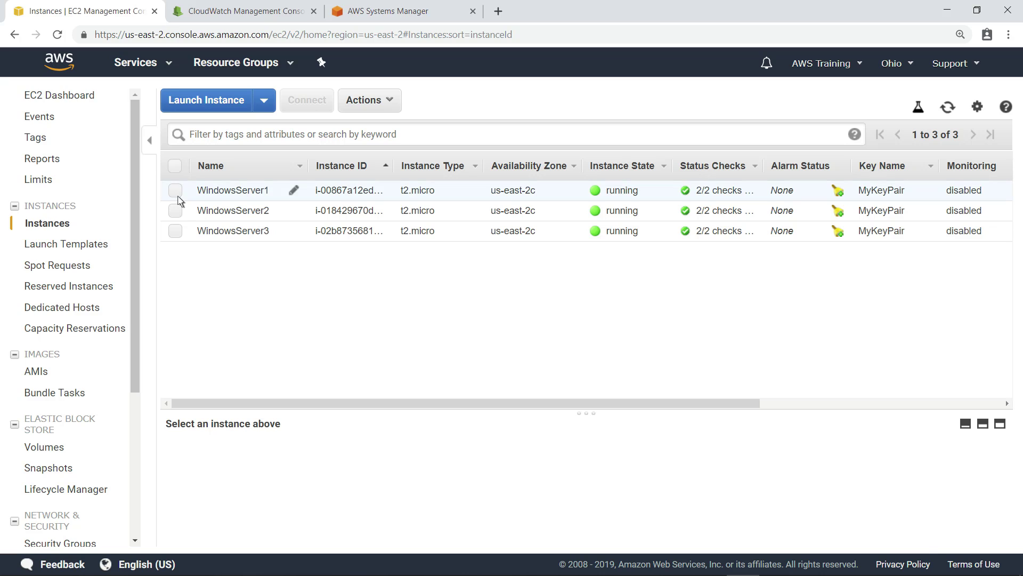
right_click(264, 186)
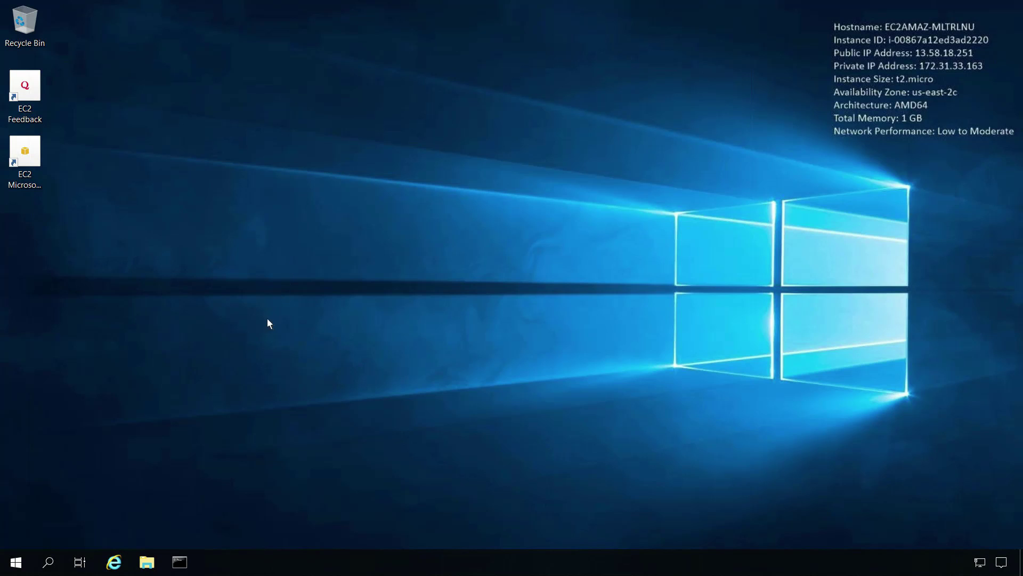
Run the CloudWatch agent wizard with defaults, sending the System event log to WindowsSystemLogs
left_click(180, 562)
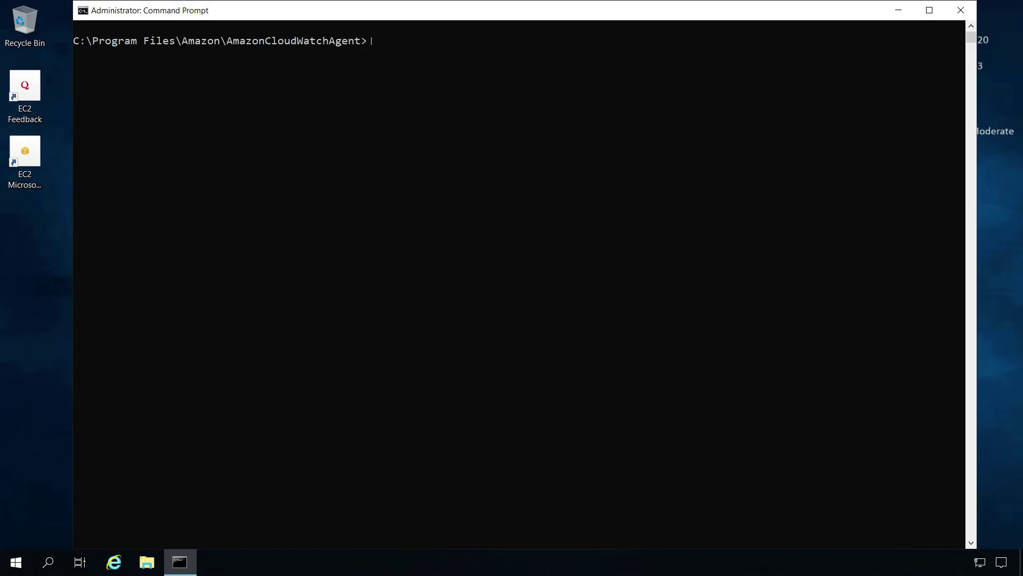
type("amazon-cloudwatch-agent-config-wizard.exe")
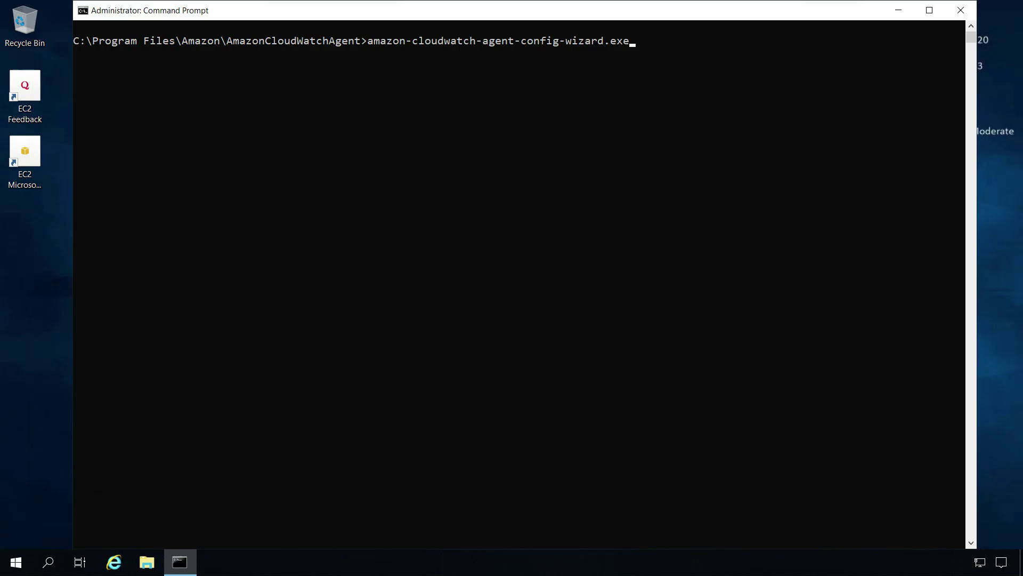
key("Return")
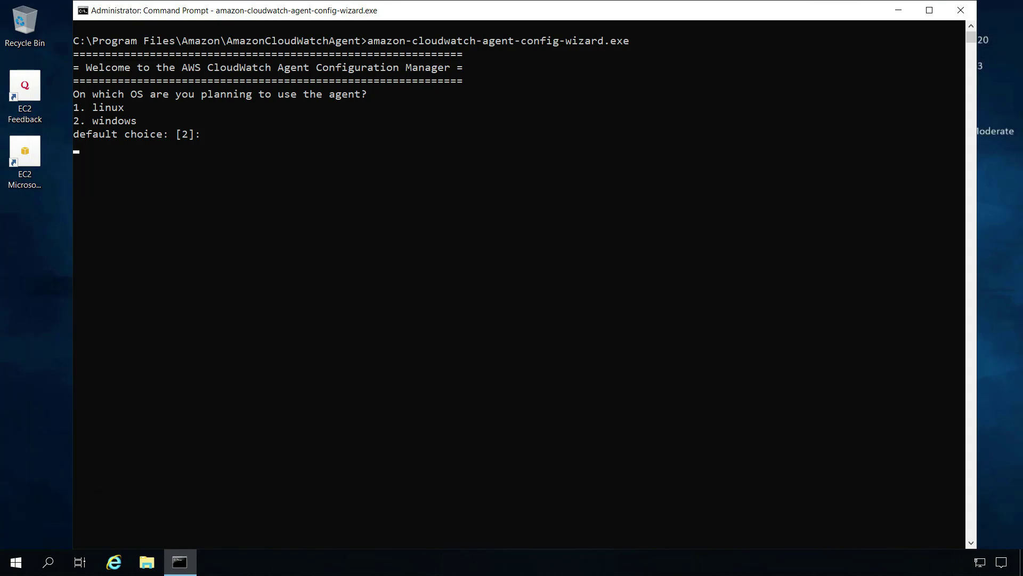
key("Return")
key("Return")
key("Return")
key("Return")
key("Return")
key("Return")
key("Return")
key("Return")
key("Return")
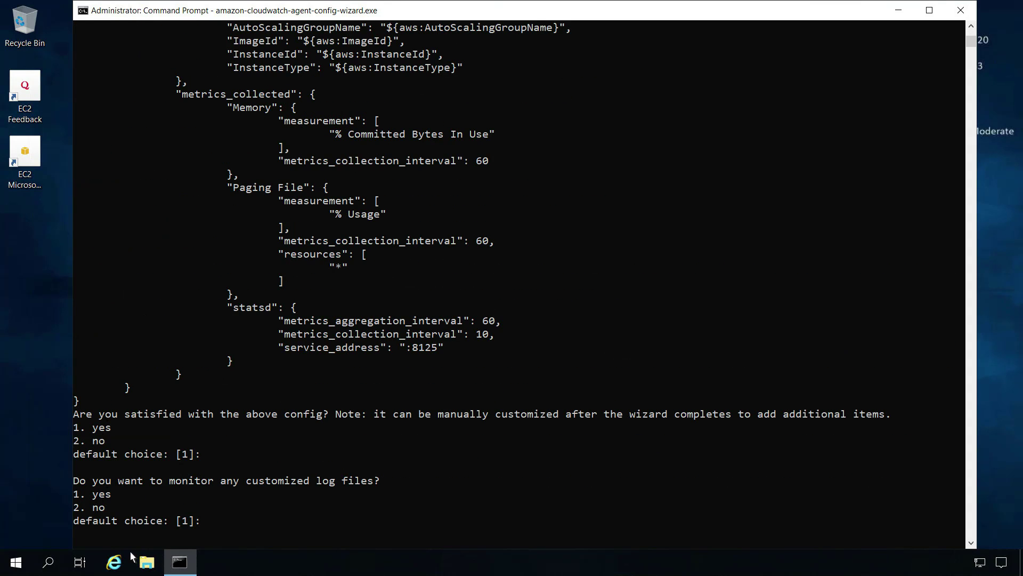
type("2")
key("Return")
key("Return")
key("Return")
key("Return")
key("Return")
key("Return")
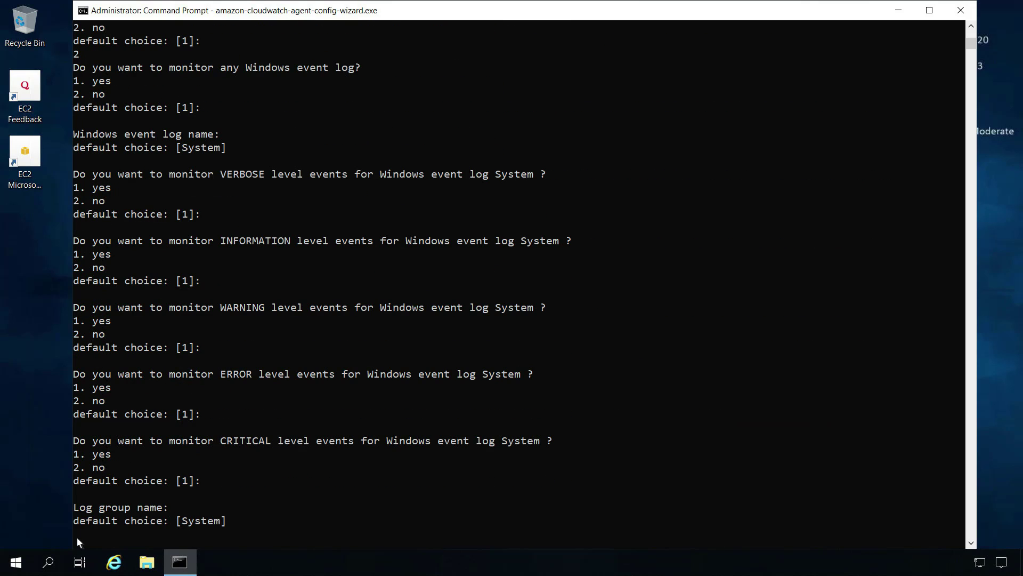
type("WindowsSystemLogs")
key("Return")
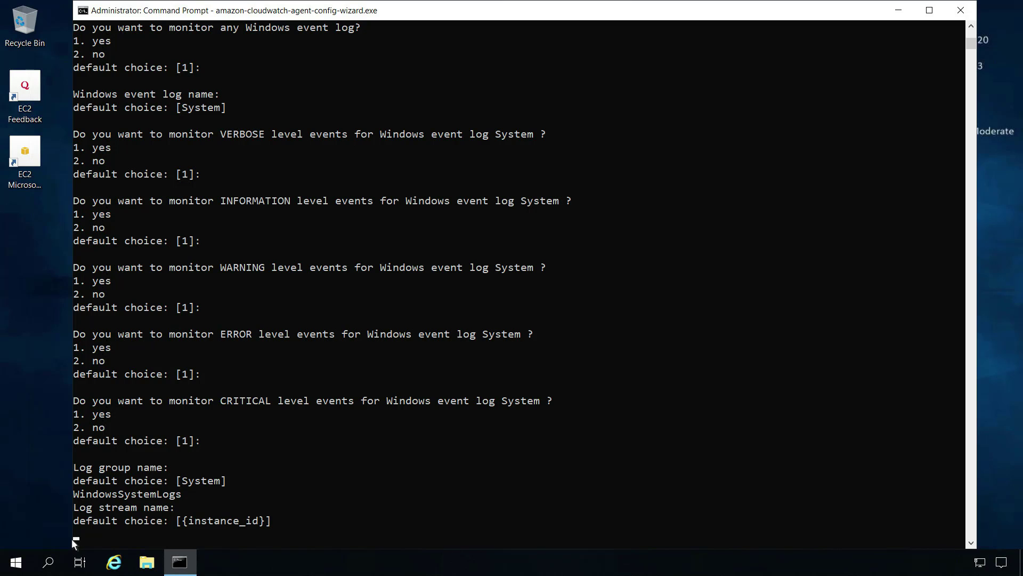
key("Return")
key("Return")
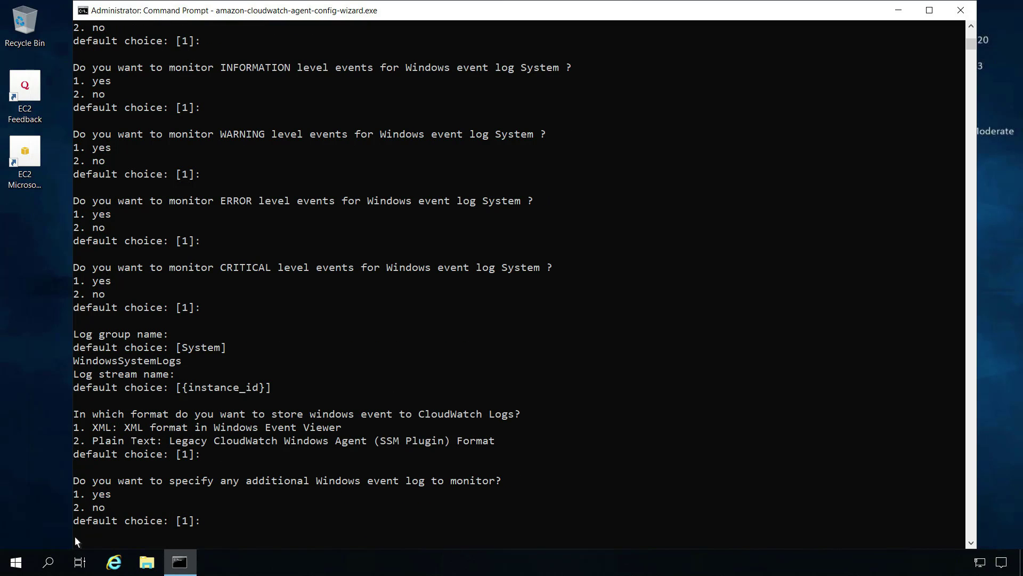
type("1")
Add the Security event log to WindowsSecurityLogs and save to AmazonCloudWatch-windows
key("Return")
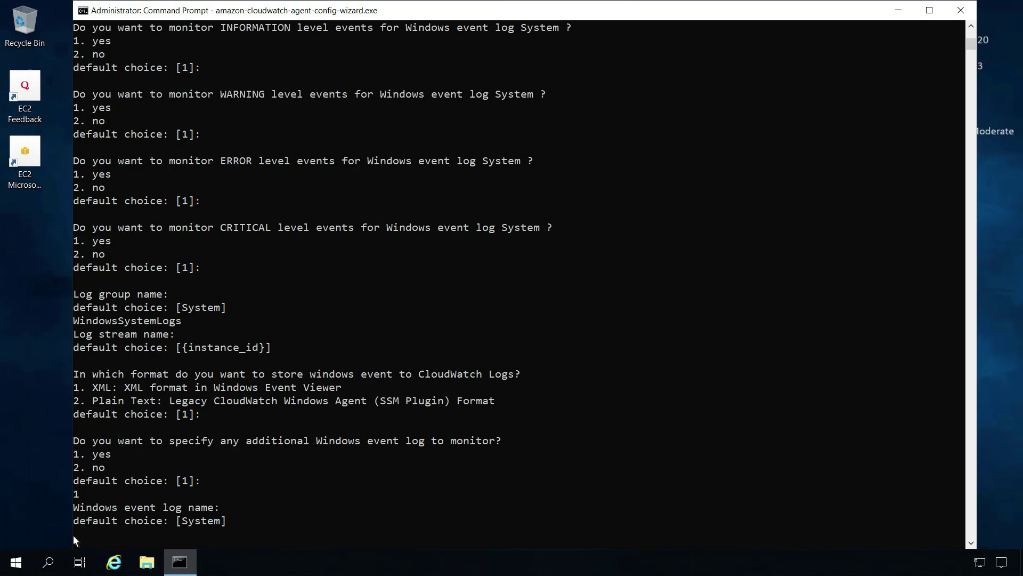
type("Security")
key("Return")
key("Return")
key("Return")
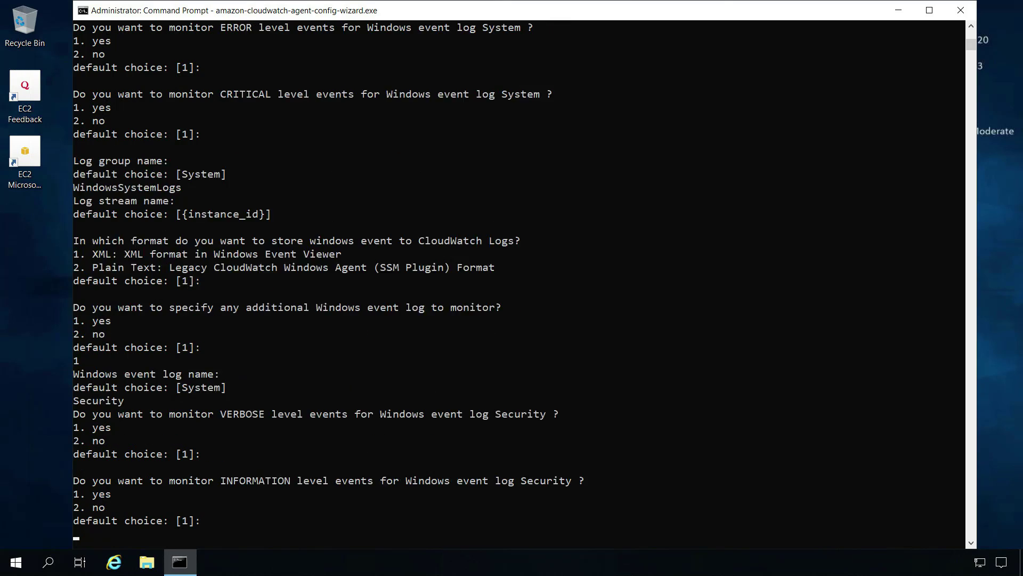
key("Return")
key("Return")
key("Return")
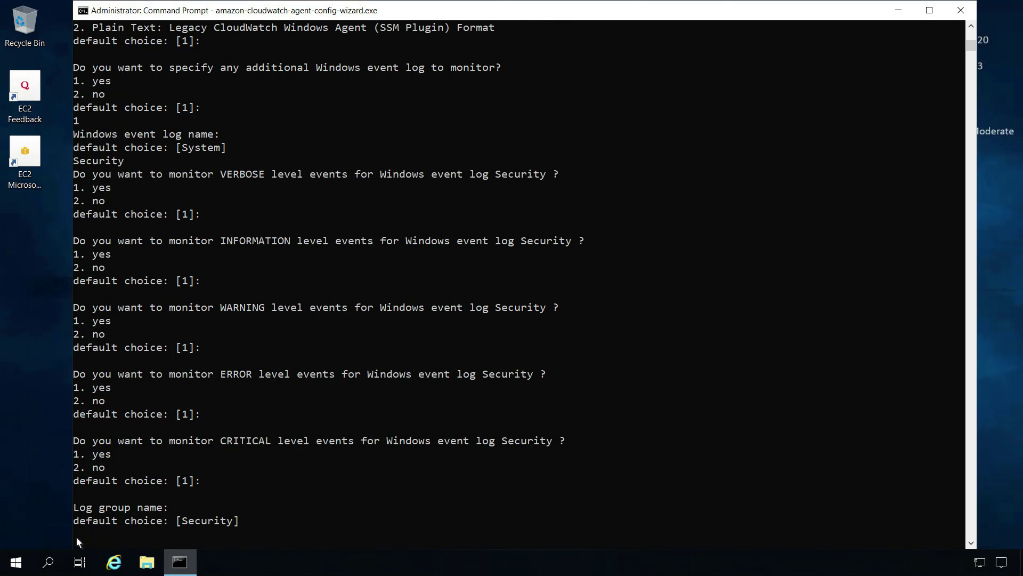
type("WindowsSecurityLogs")
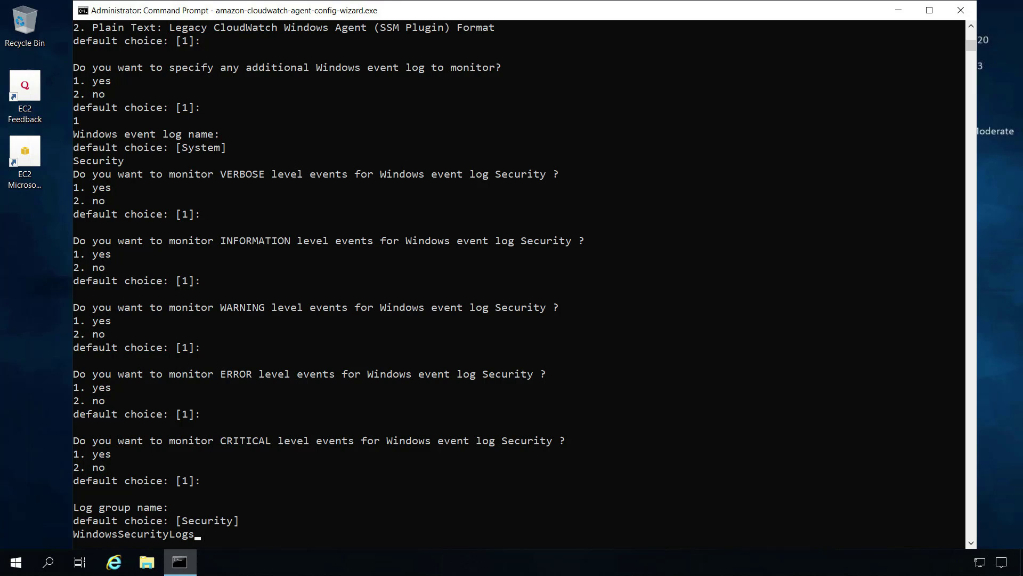
key("Return")
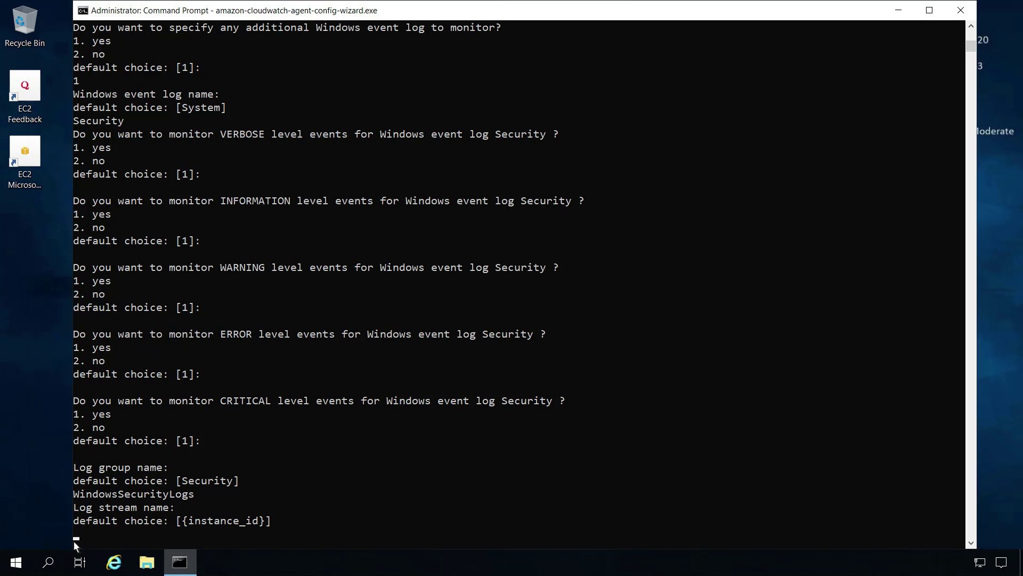
key("Return")
key("Return")
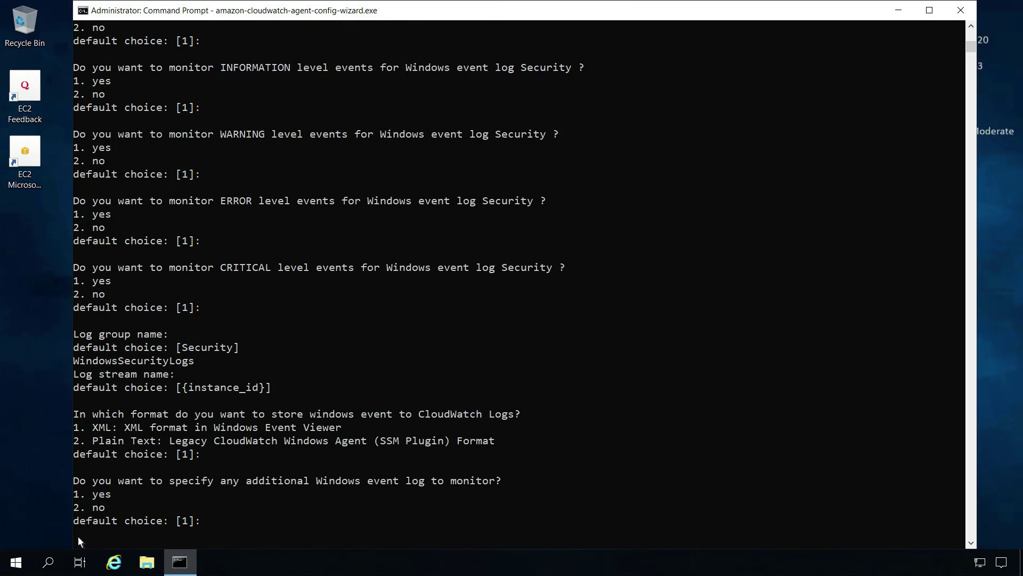
type("2")
key("Return")
key("Return")
key("Return")
key("Return")
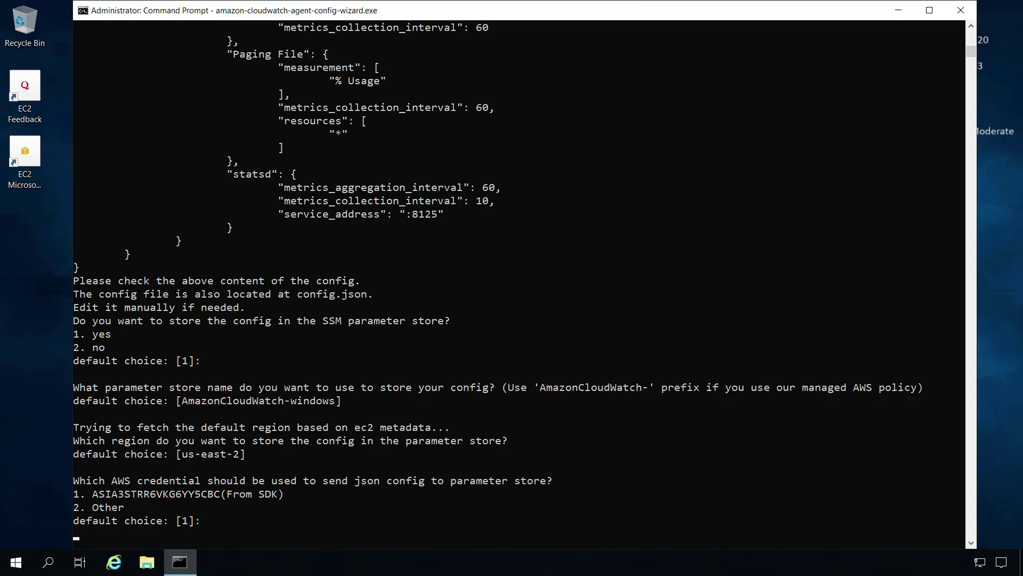
key("Return")
key("Return")
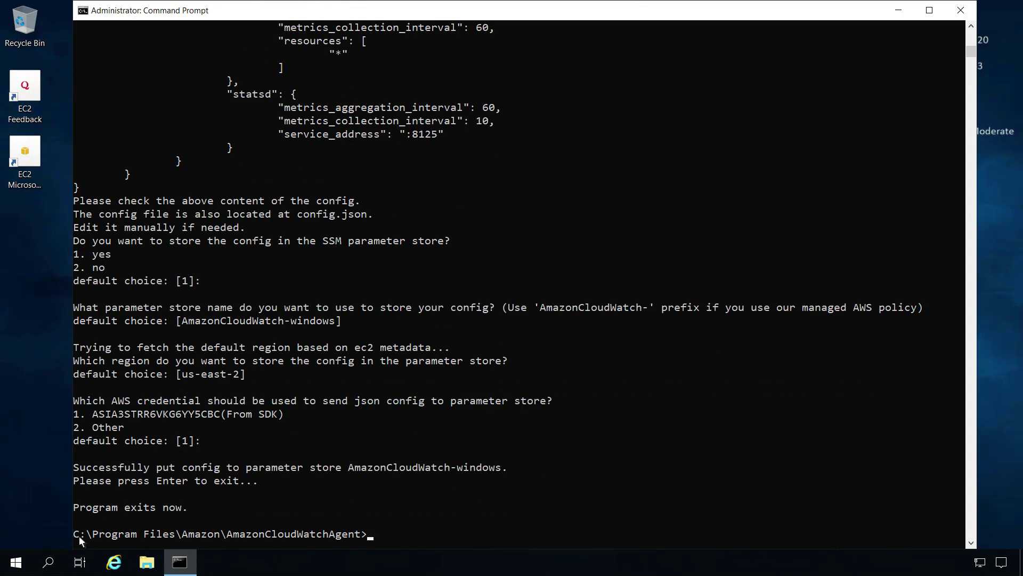
Inspect the AmazonCloudWatch-windows parameter's JSON in Systems Manager Parameter Store
key("alt+Tab")
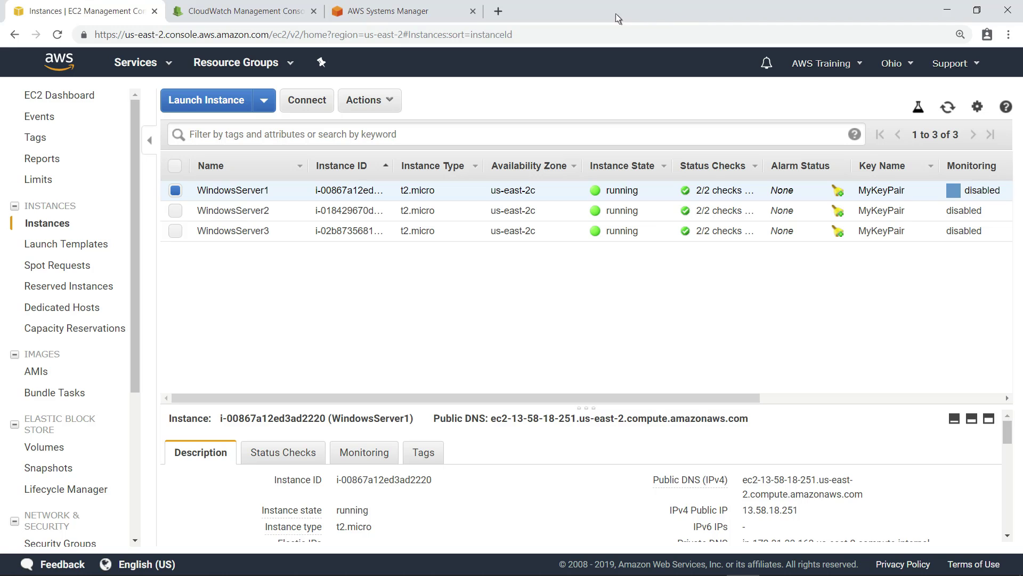
left_click(430, 11)
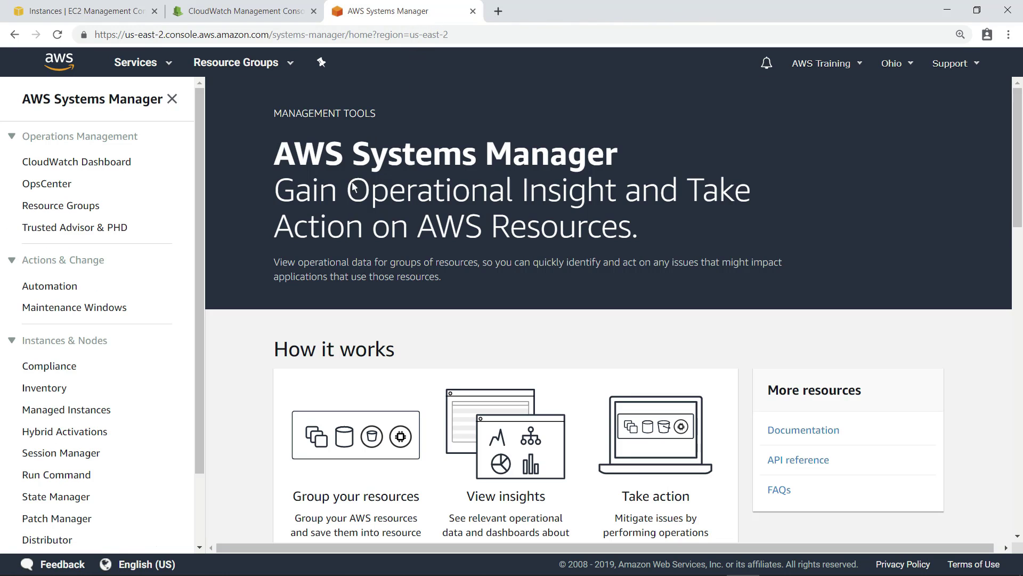
scroll(206, 503, "down", 1)
scroll(96, 400, "down", 2)
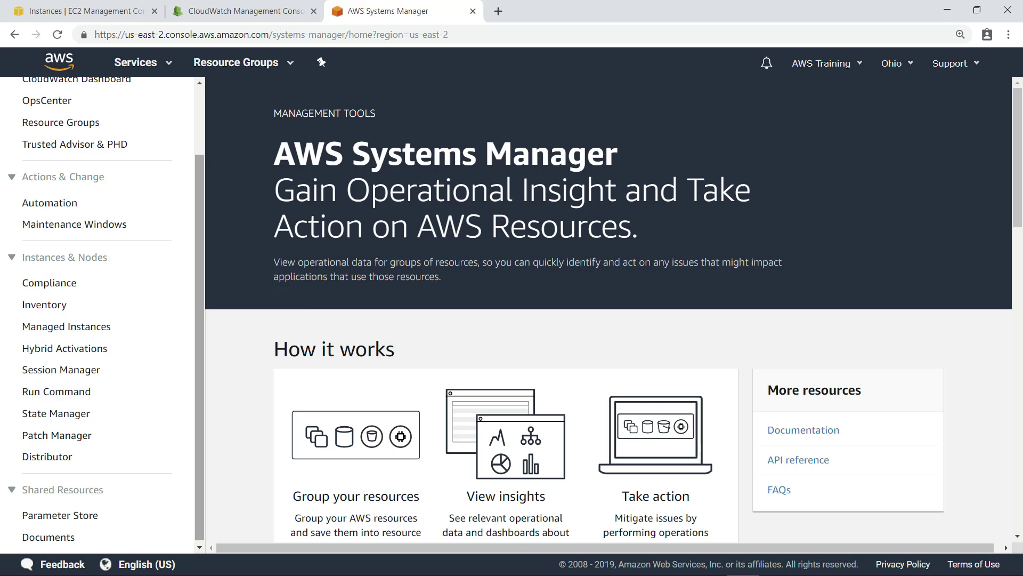
left_click(88, 520)
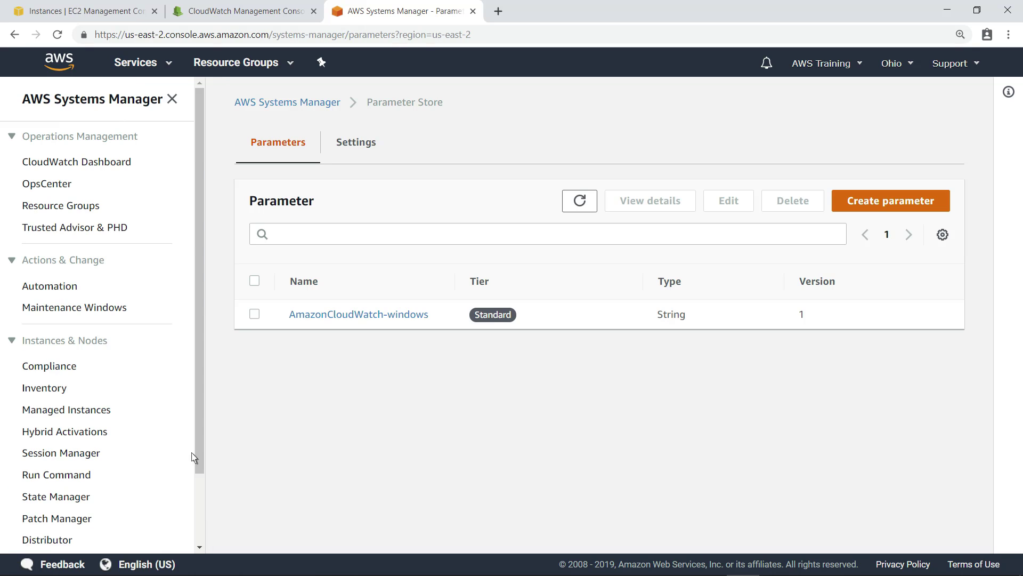
left_click(399, 327)
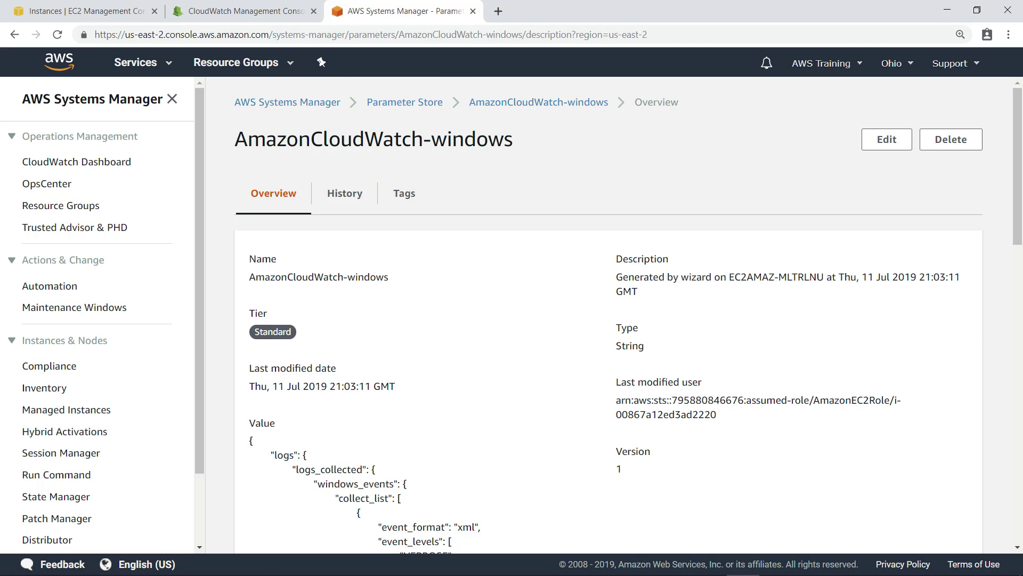
scroll(1012, 332, "down", 2)
scroll(608, 320, "down", 3)
scroll(608, 320, "down", 2)
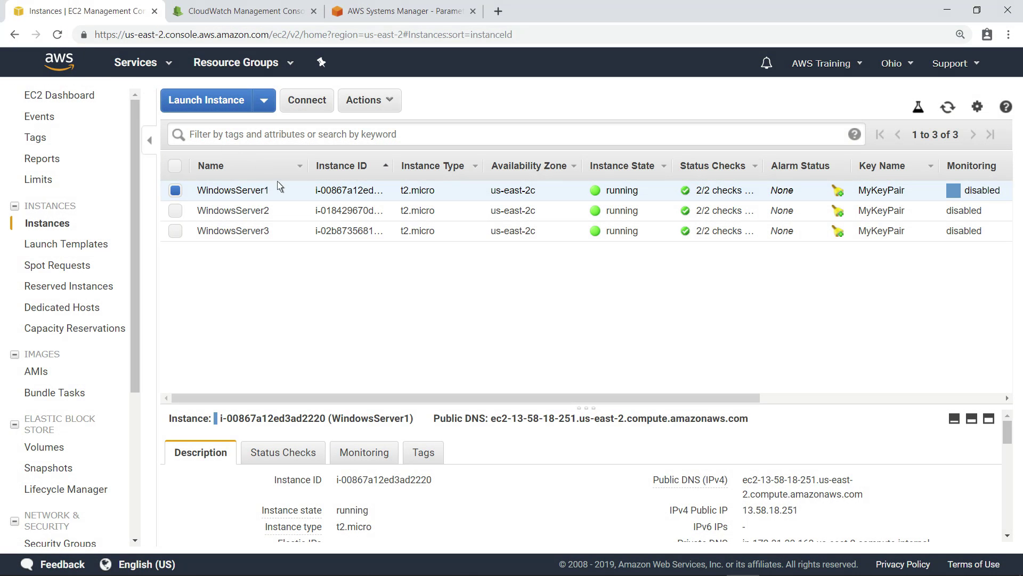
Reconnect to WindowsServer1 and show the Security log in Event Viewer
right_click(295, 192)
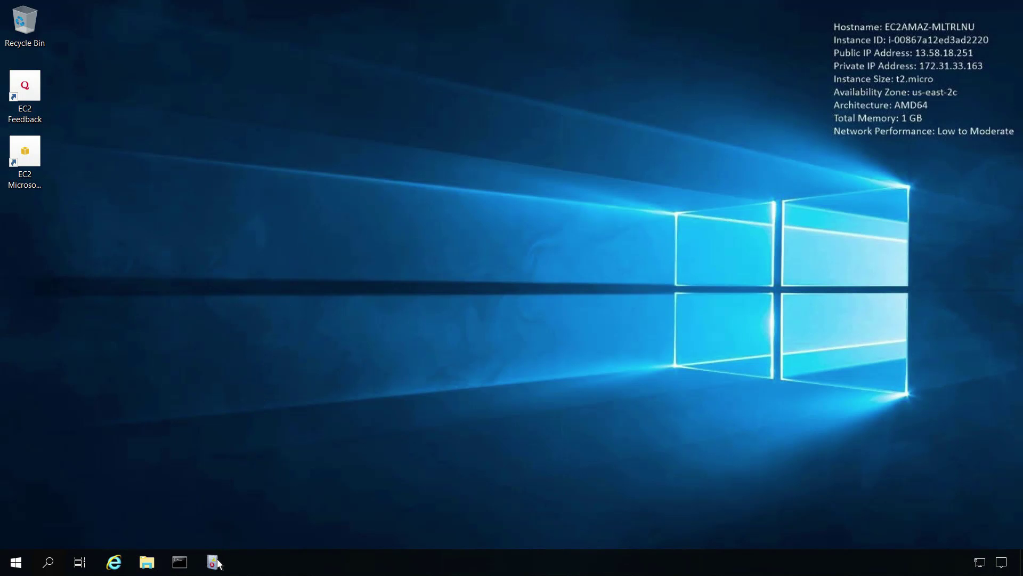
left_click(215, 563)
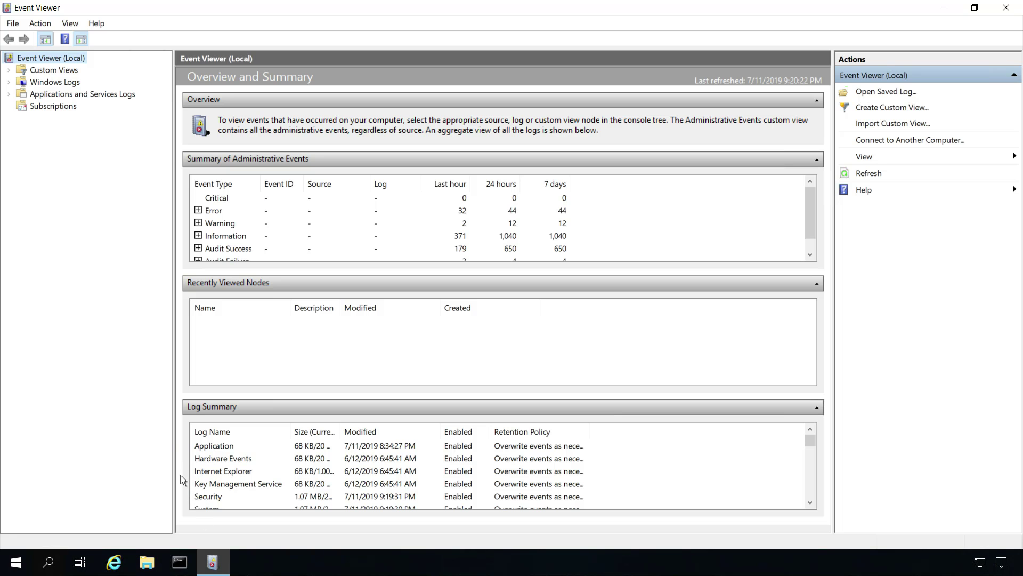
left_click(8, 83)
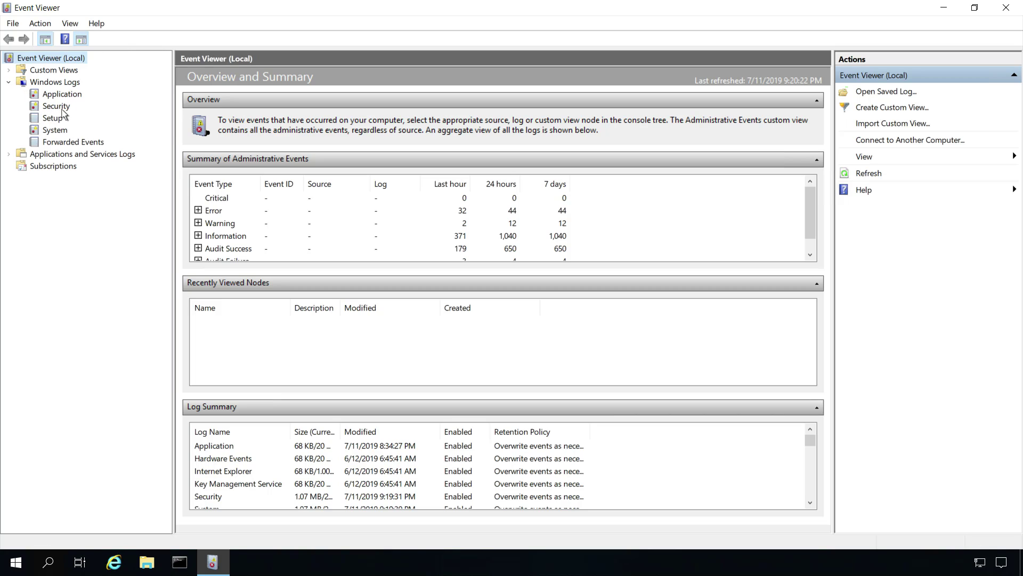
left_click(56, 105)
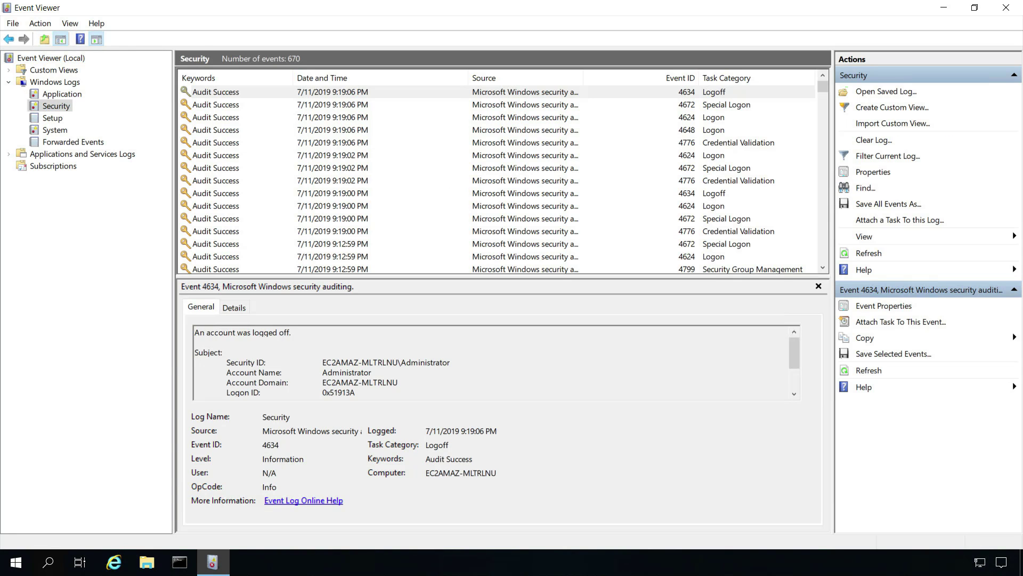
Filter the Security log to Event ID 4624, inspect a logon's details, then disconnect
right_click(64, 113)
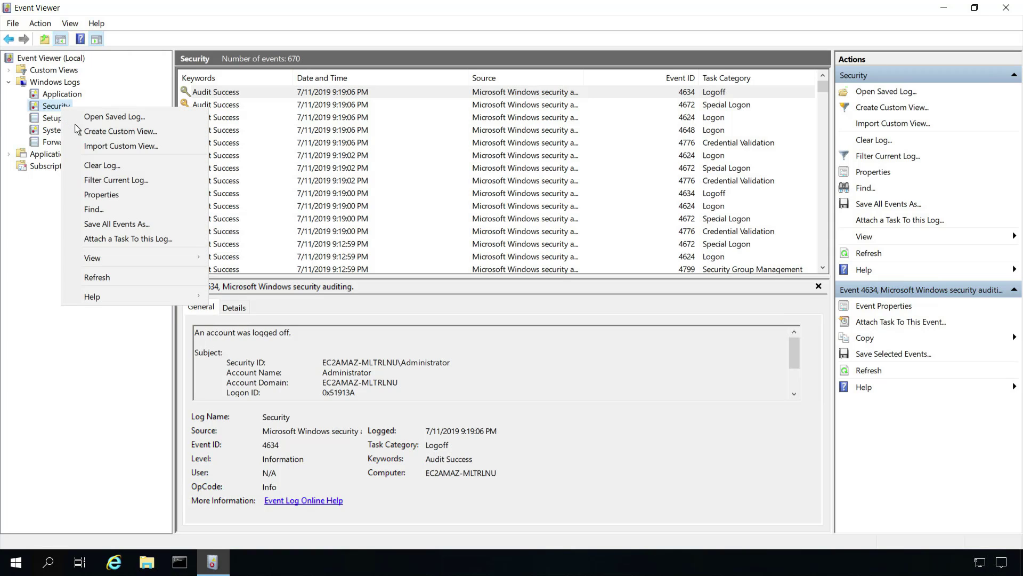
left_click(116, 180)
left_click(438, 290)
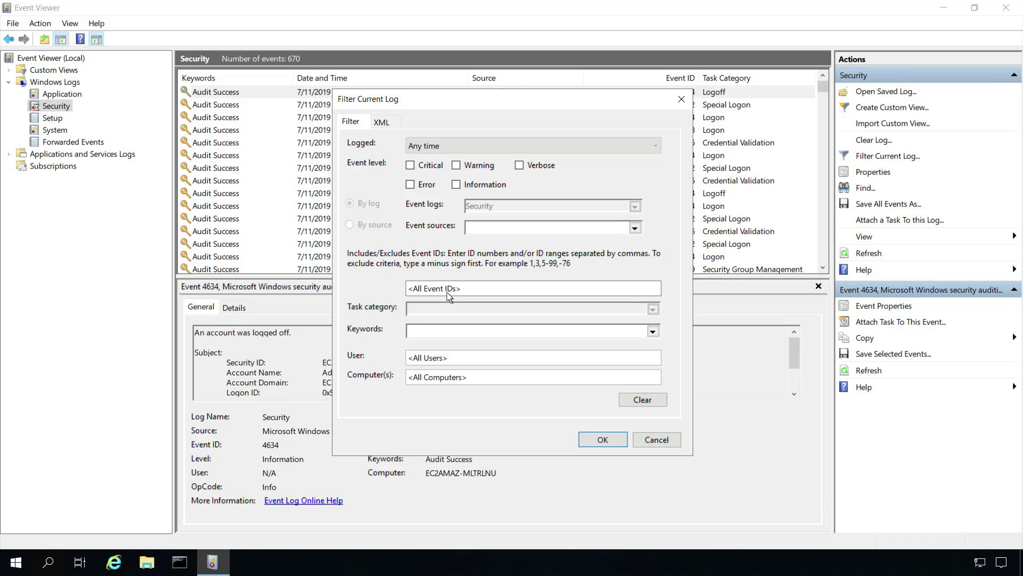
type("4624")
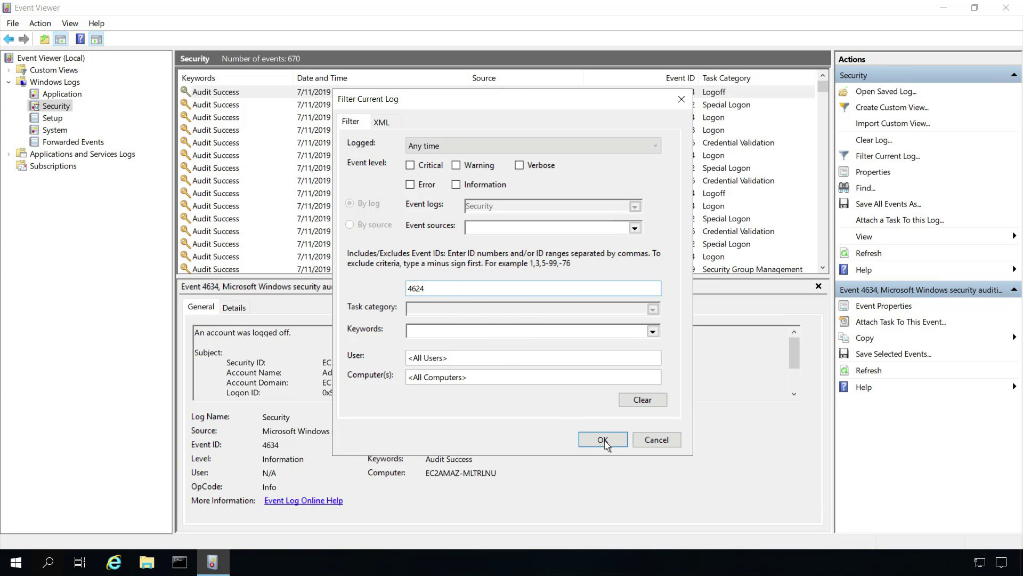
left_click(607, 441)
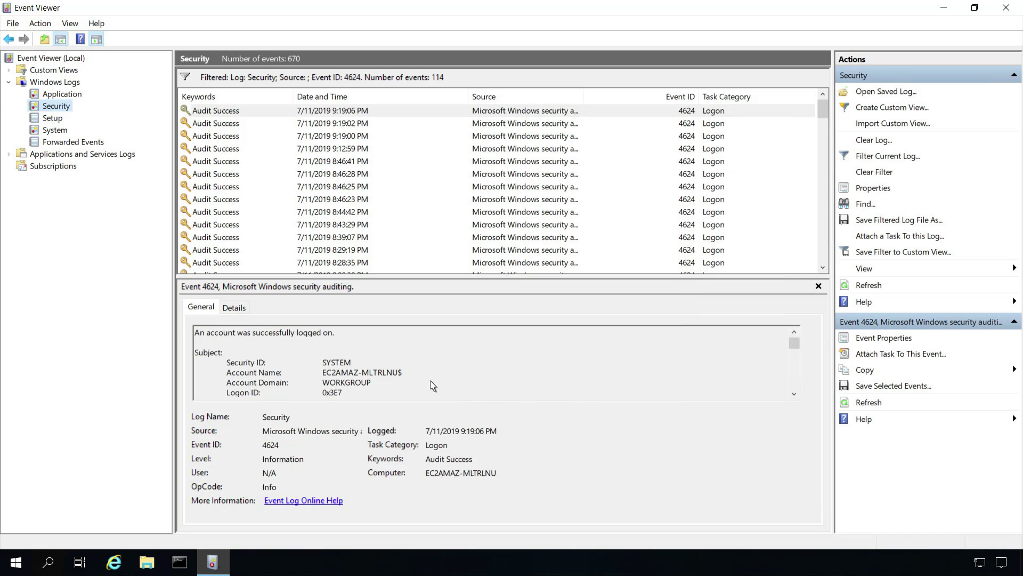
left_click(233, 307)
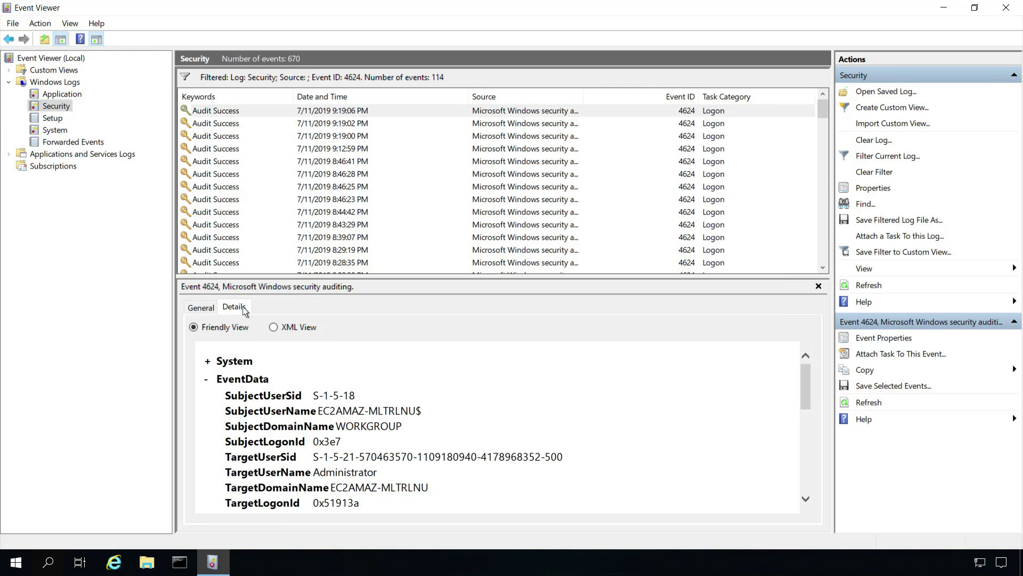
mouse_move(512, 1)
left_click(675, 8)
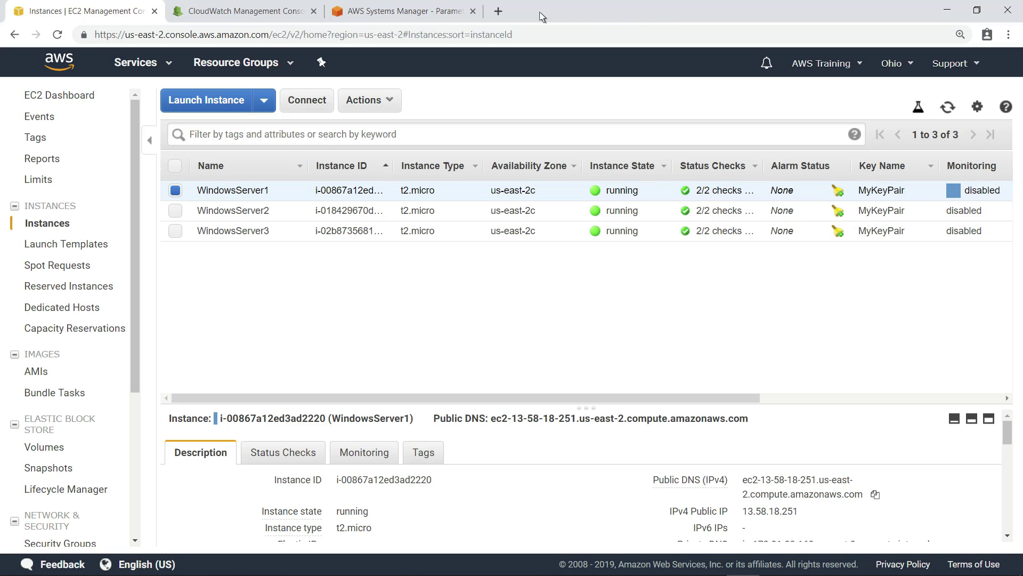
View security-auditing events in the WindowsSecurityLogs stream i-02b8735681c60837f
left_click(267, 11)
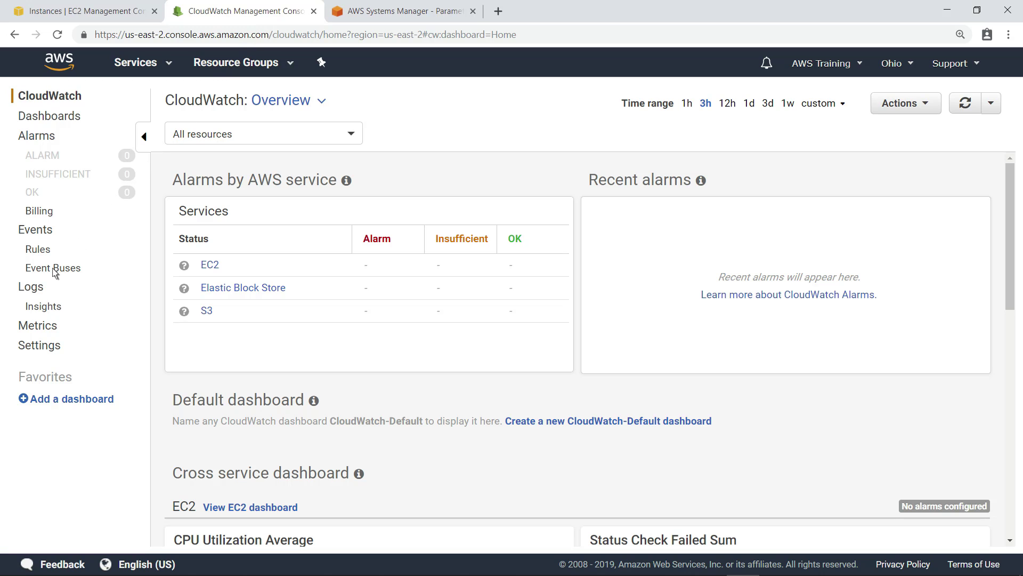
left_click(31, 288)
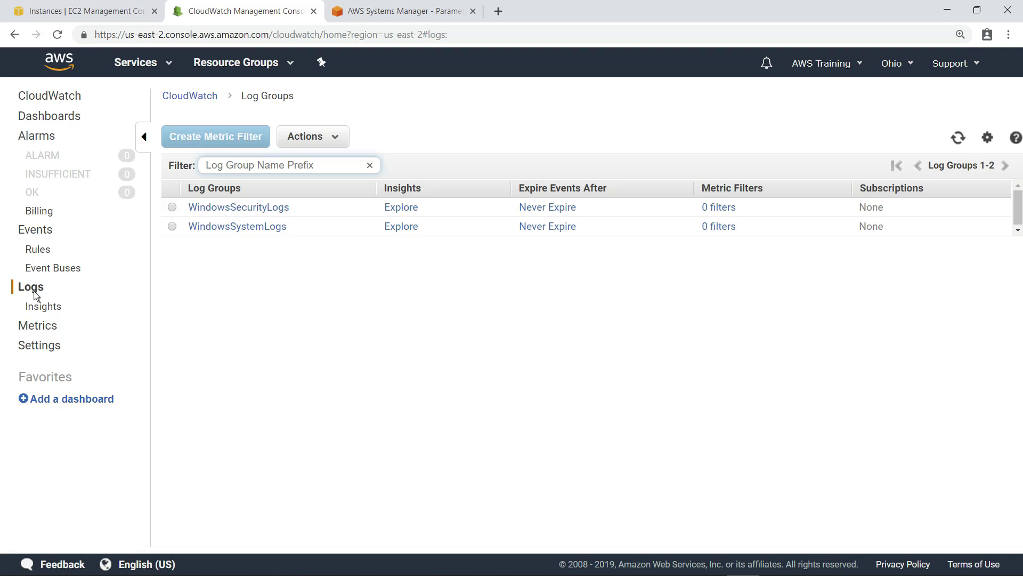
left_click(269, 209)
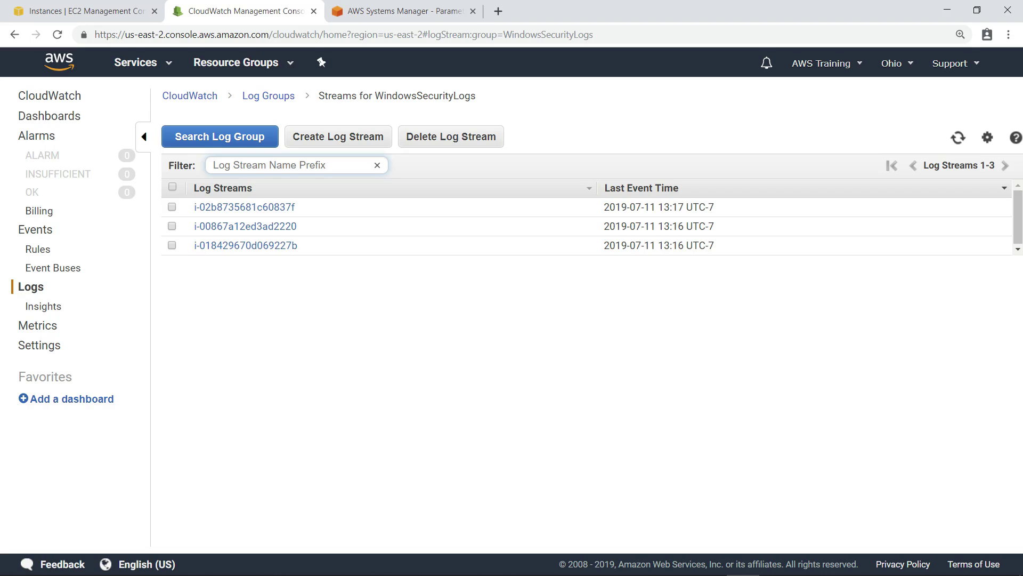
left_click(278, 209)
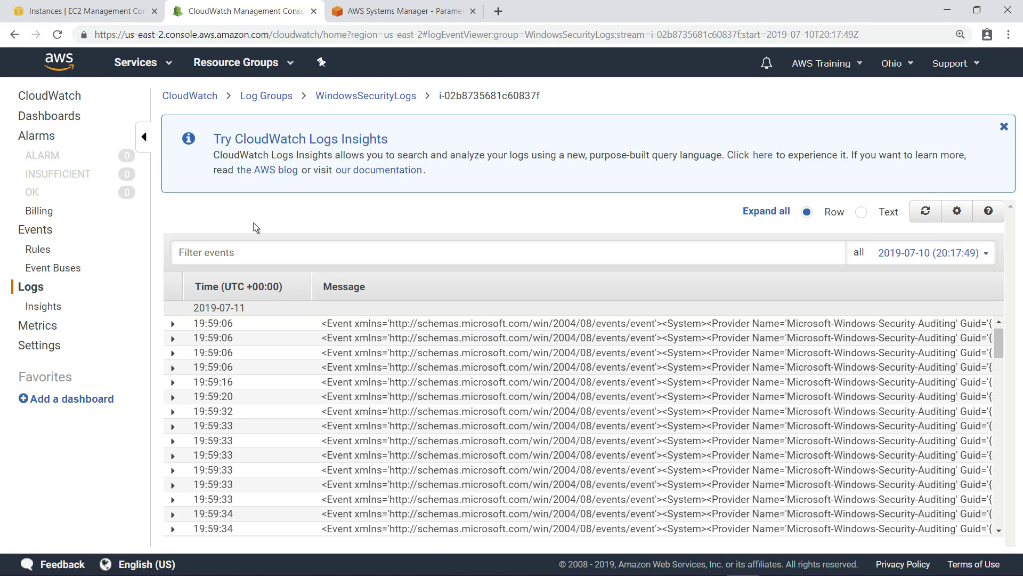
left_click(44, 306)
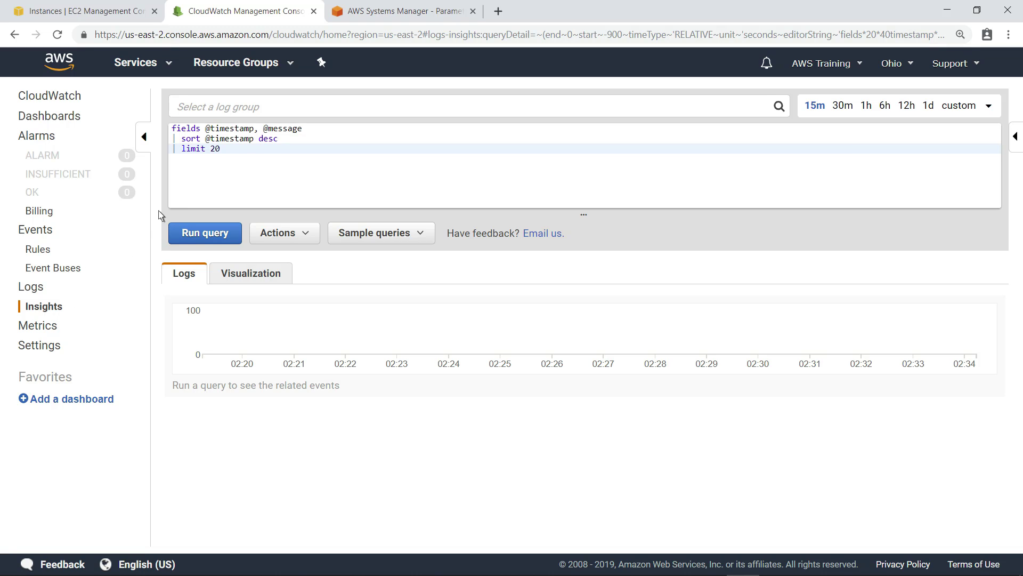
Run the pasted 4624 logon-parsing query on WindowsSecurityLogs, returning 43 records
left_click(260, 107)
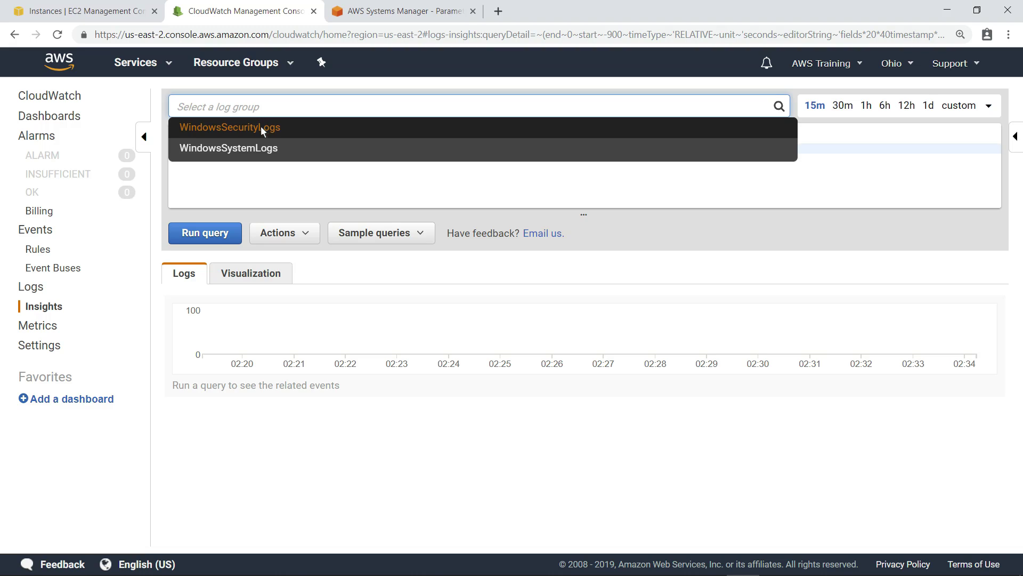
left_click(262, 130)
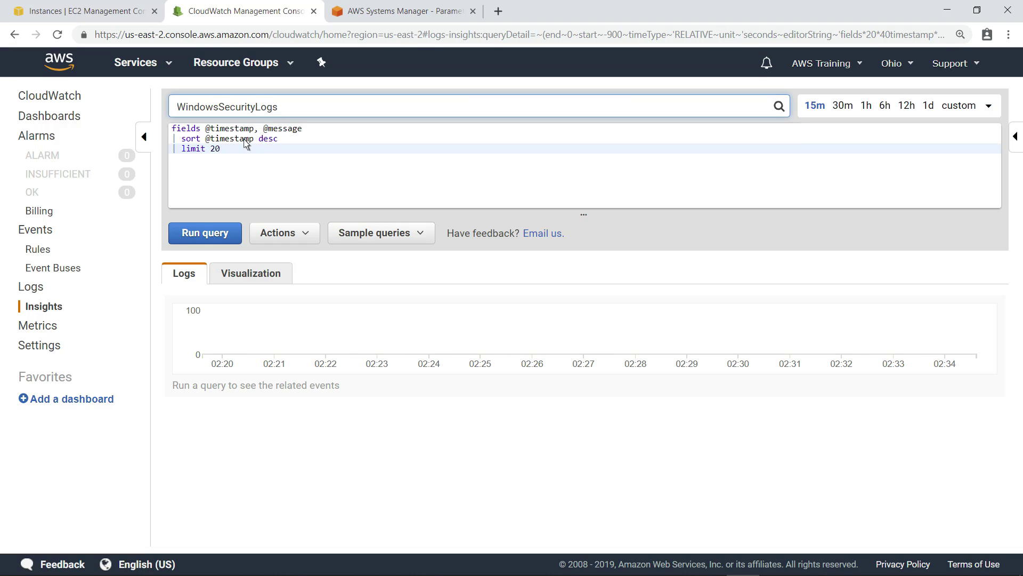
left_click(218, 152)
key("ctrl+a")
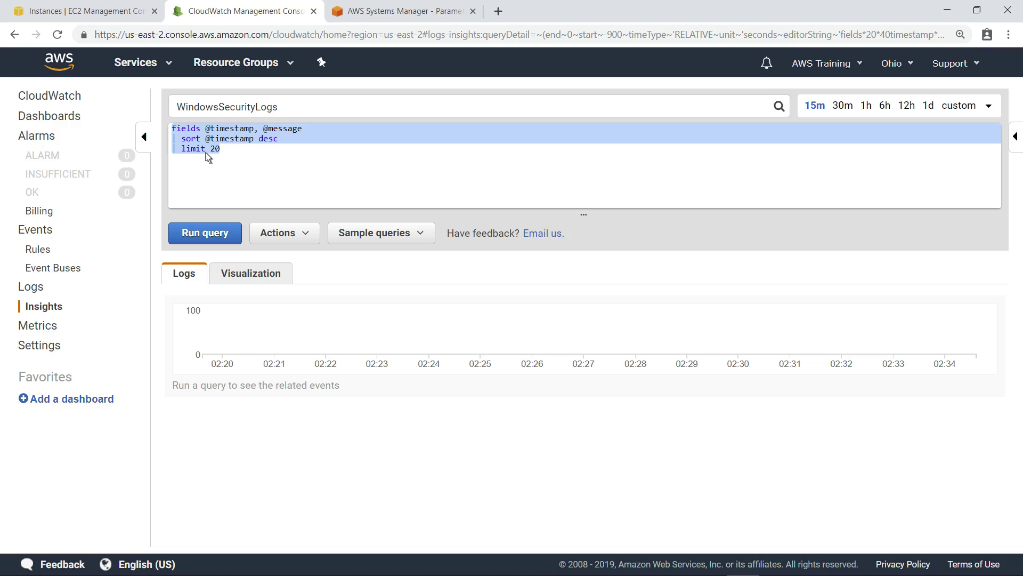
key("Delete")
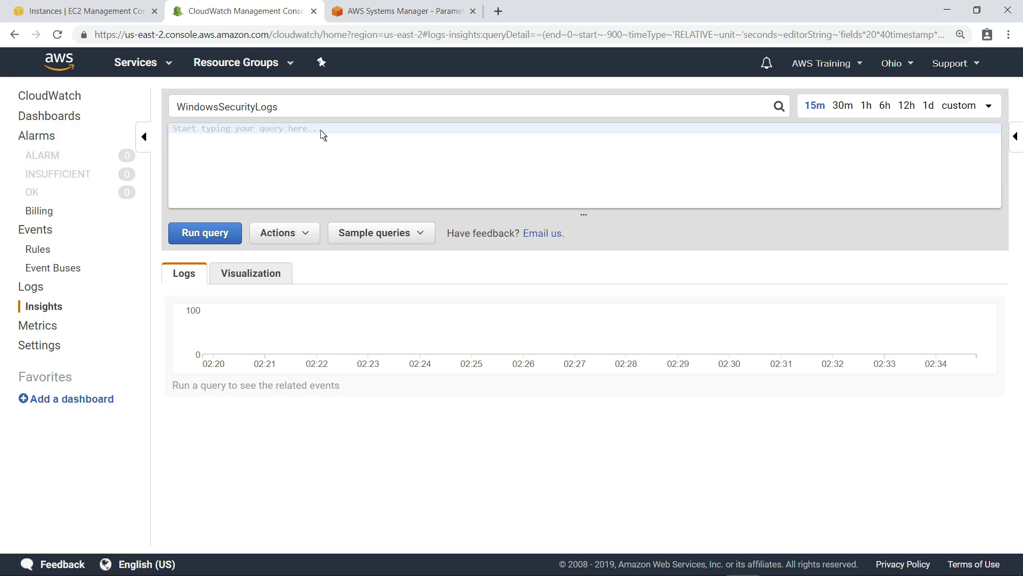
type("fields @timestamp, @logStream | filter @message like \"<EventID>4624</EventID>\" | parse @message \"'TargetUserName'>*<\" as @user | parse @message \"'LogonType'>*<\" as @LogonType | parse @message \"'LogonProcessName'>*<\" as @LogonProcessName | sort @timestamp desc")
left_click(205, 232)
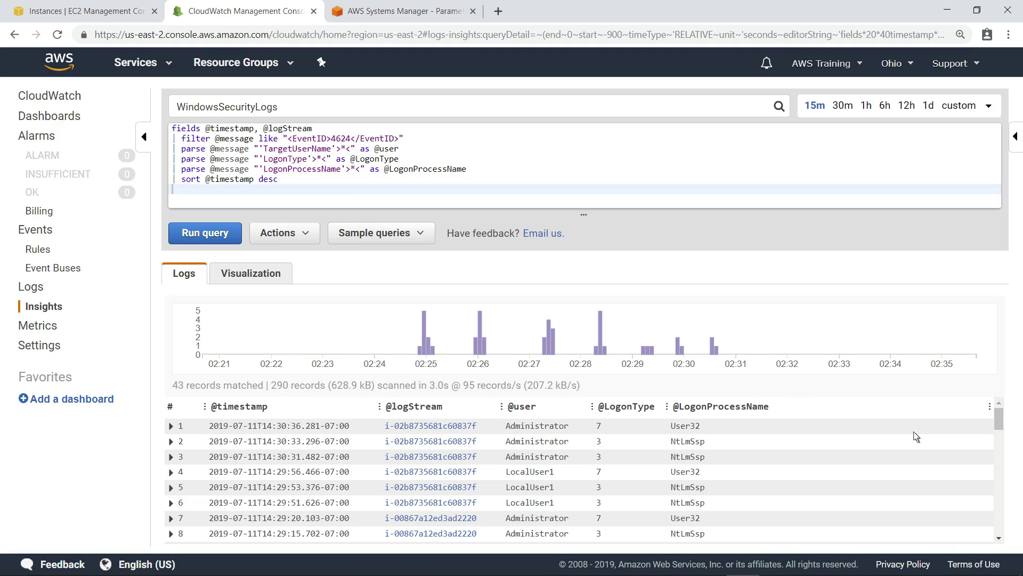
scroll(1004, 461, "down", 5)
scroll(880, 464, "down", 3)
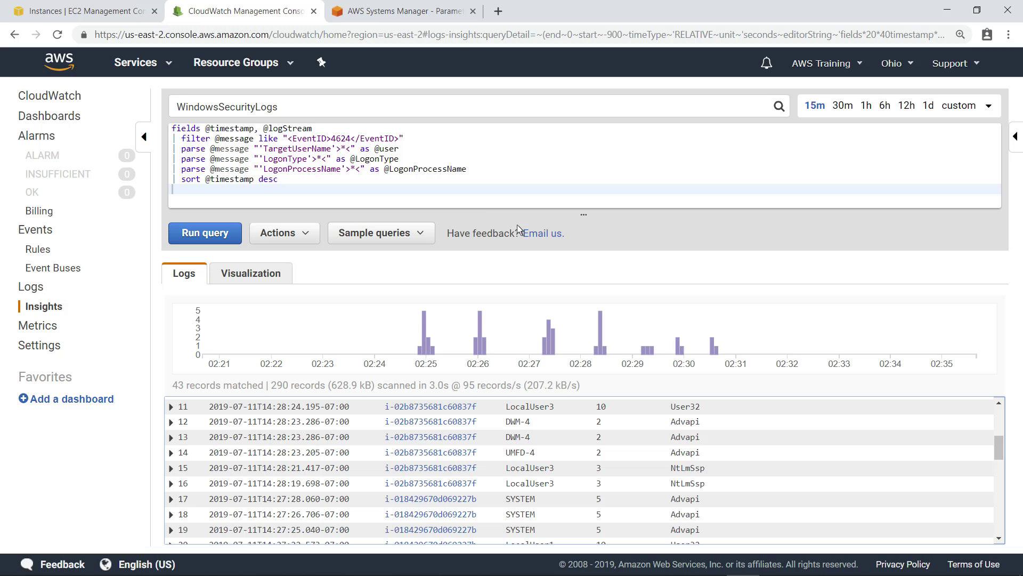
left_click(87, 12)
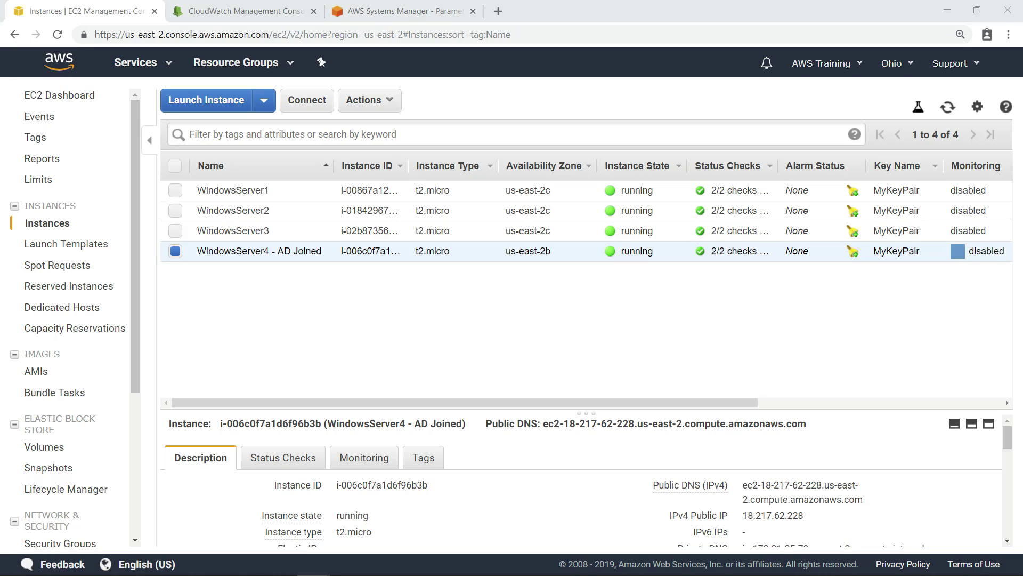
Start enabling log forwarding for directory d-9a673990f8 under Networking & security
left_click(171, 70)
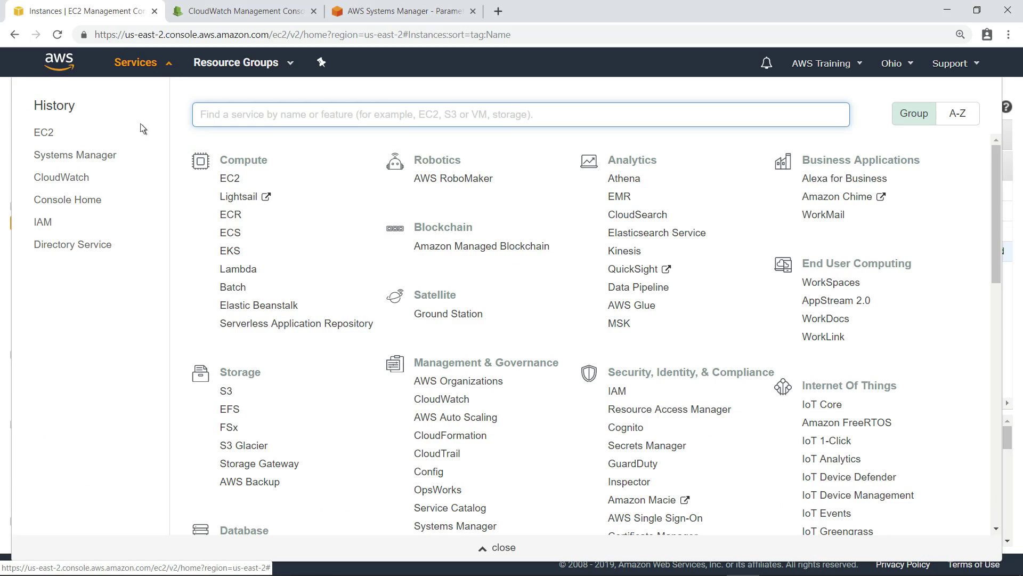
left_click(71, 245)
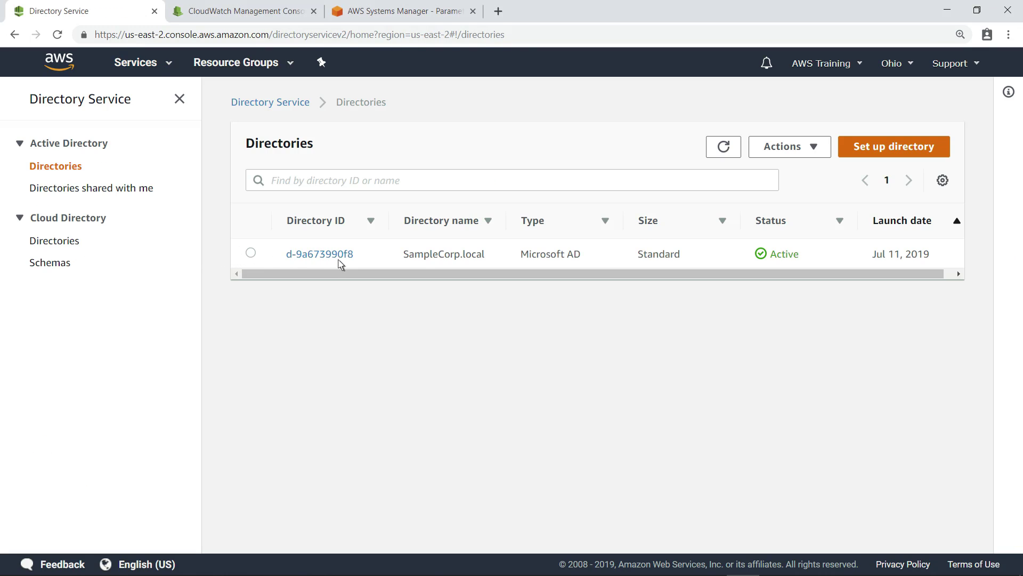
left_click(320, 255)
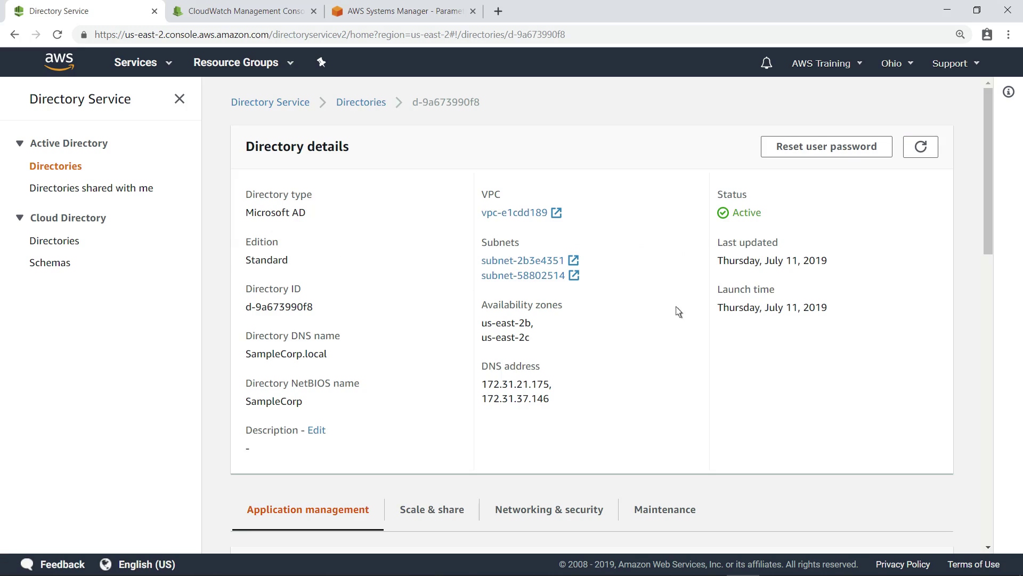
scroll(989, 351, "down", 4)
scroll(879, 319, "down", 4)
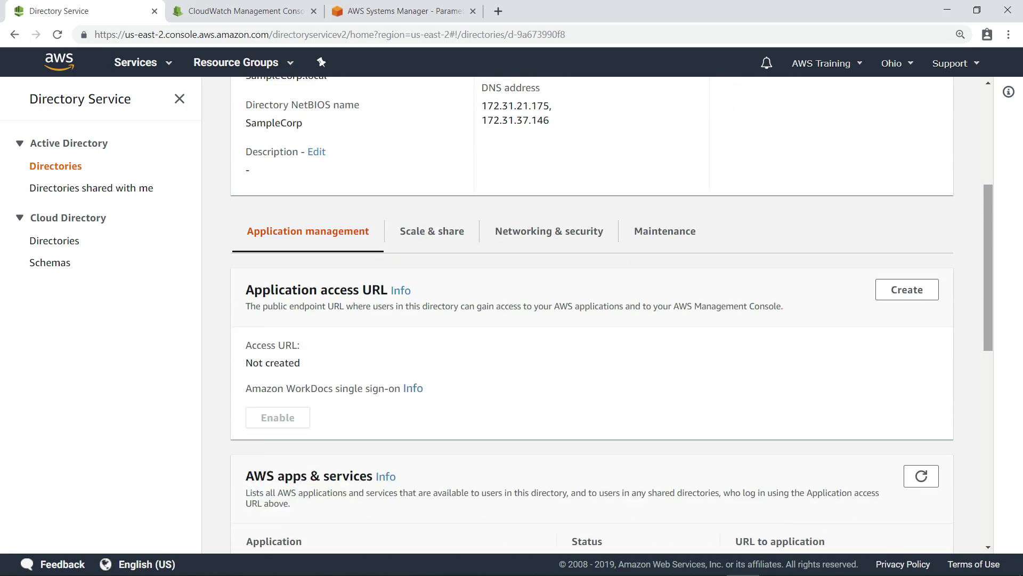
scroll(872, 313, "down", 2)
left_click(581, 206)
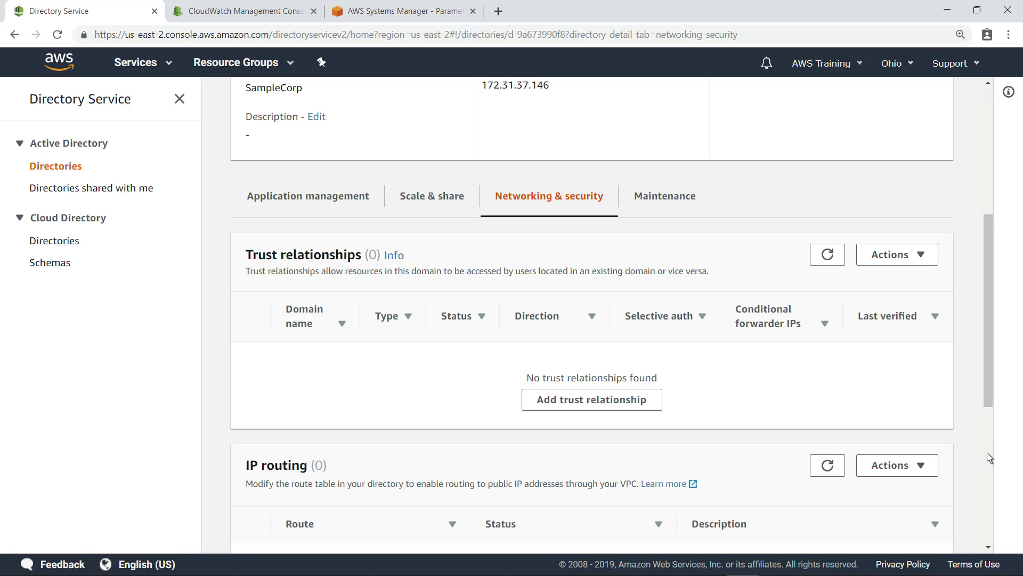
scroll(988, 457, "down", 2)
scroll(989, 458, "down", 2)
scroll(989, 457, "down", 2)
scroll(989, 458, "down", 2)
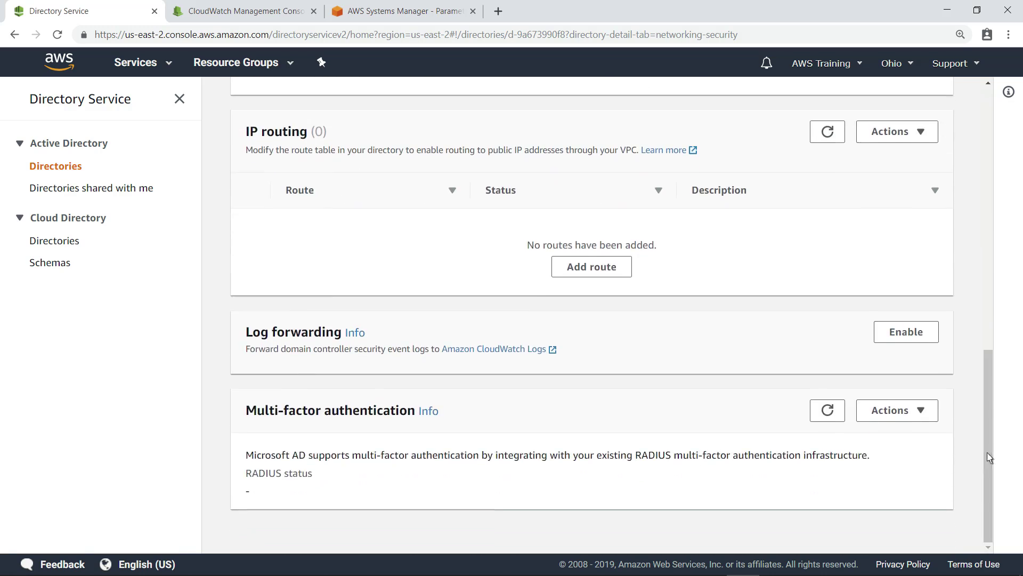
left_click(905, 331)
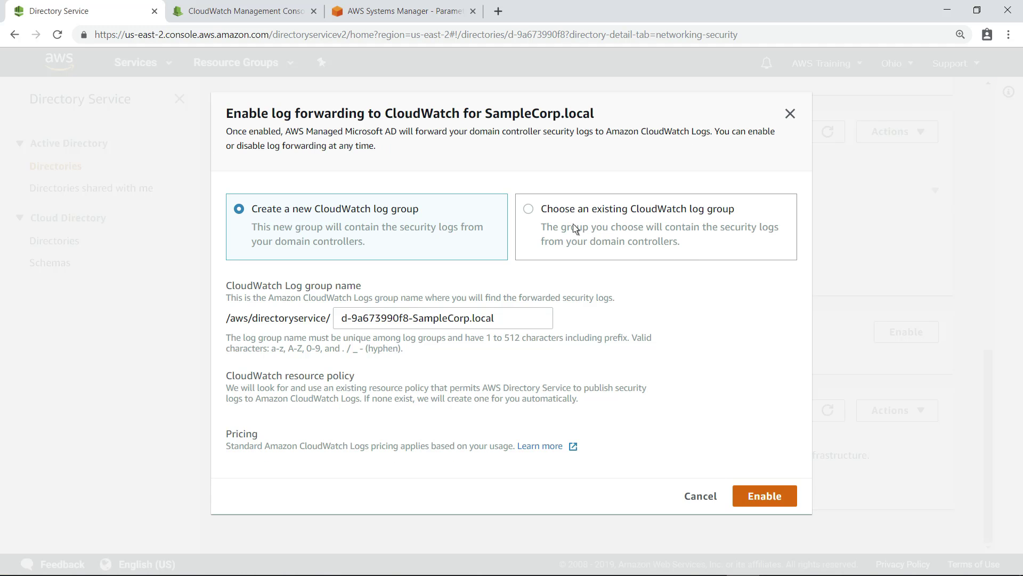
Forward the directory's logs to the existing WindowsSecurityLogs log group
left_click(528, 209)
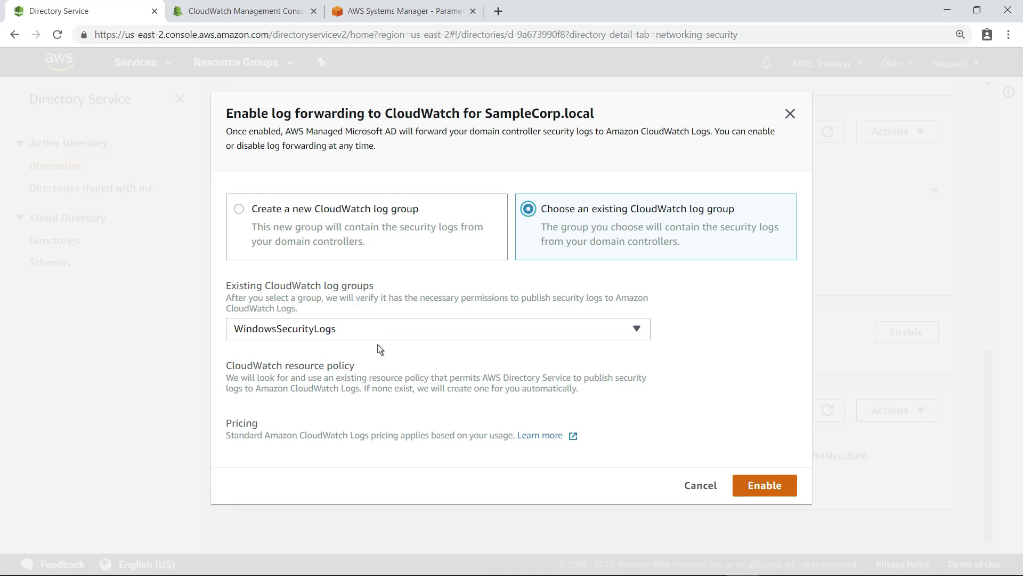
left_click(772, 489)
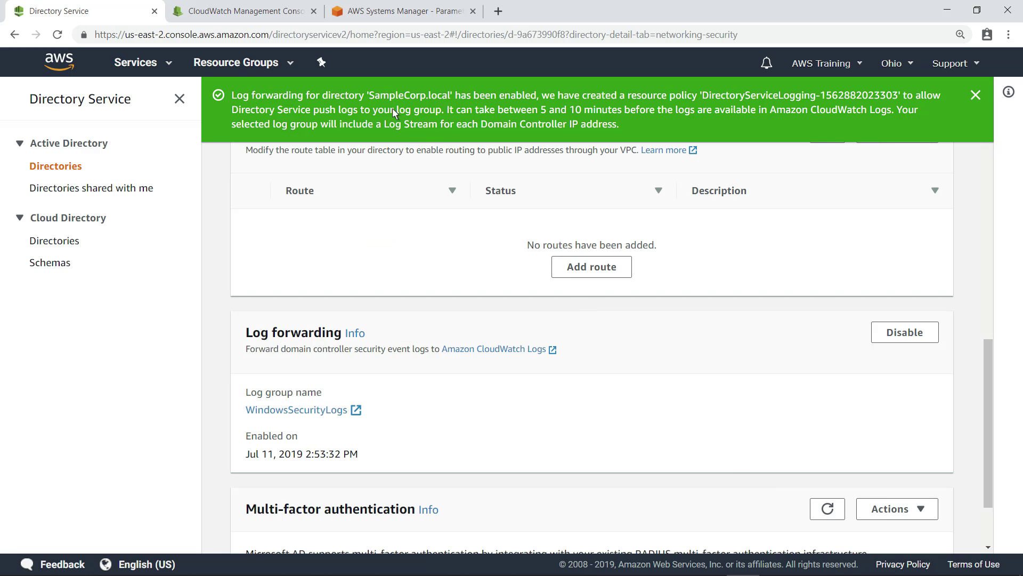
Rerun the logon query, now matching 1,353 records including domain controller Kerberos logons
left_click(243, 11)
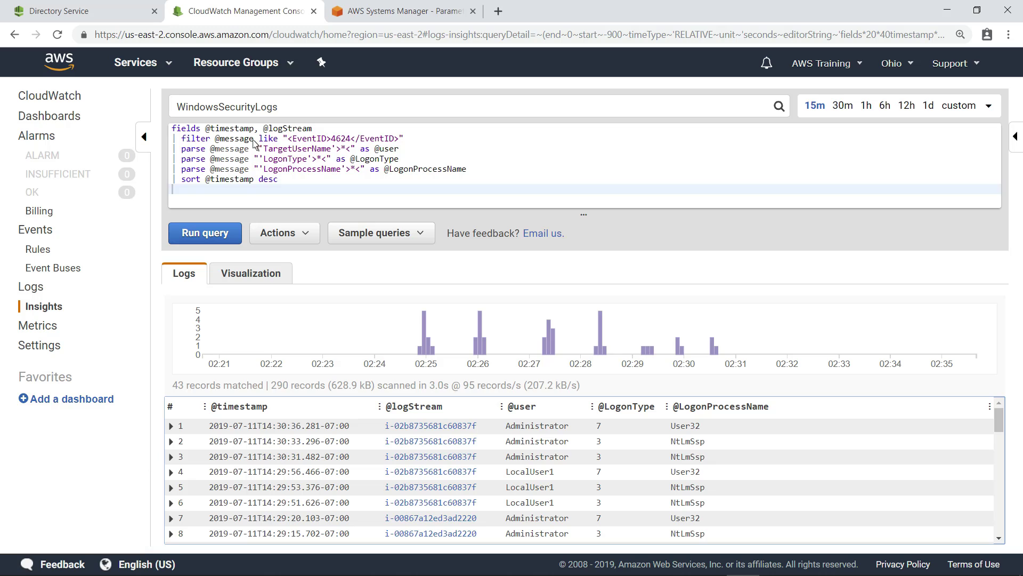
left_click(214, 239)
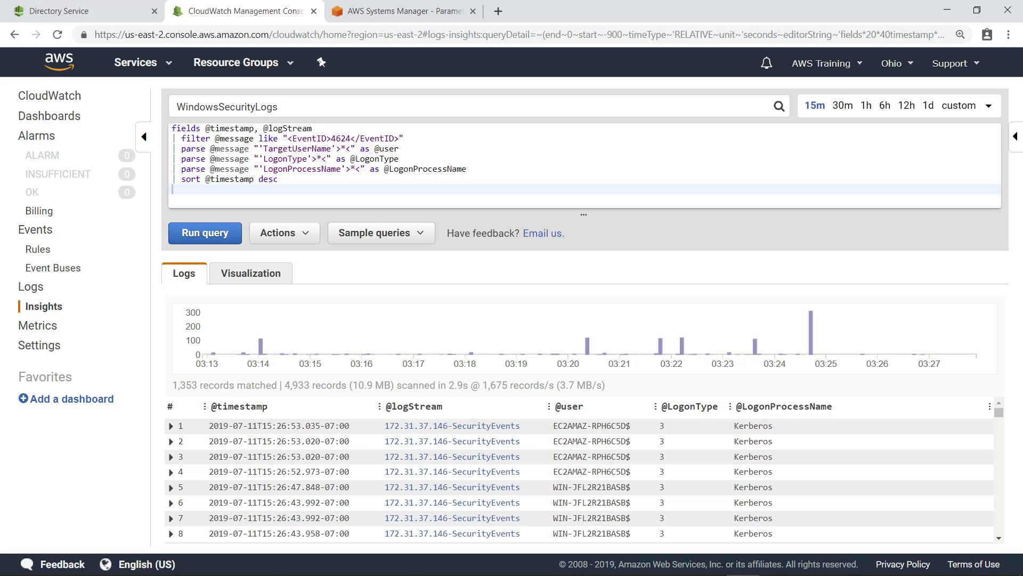
key("Up")
key("Up")
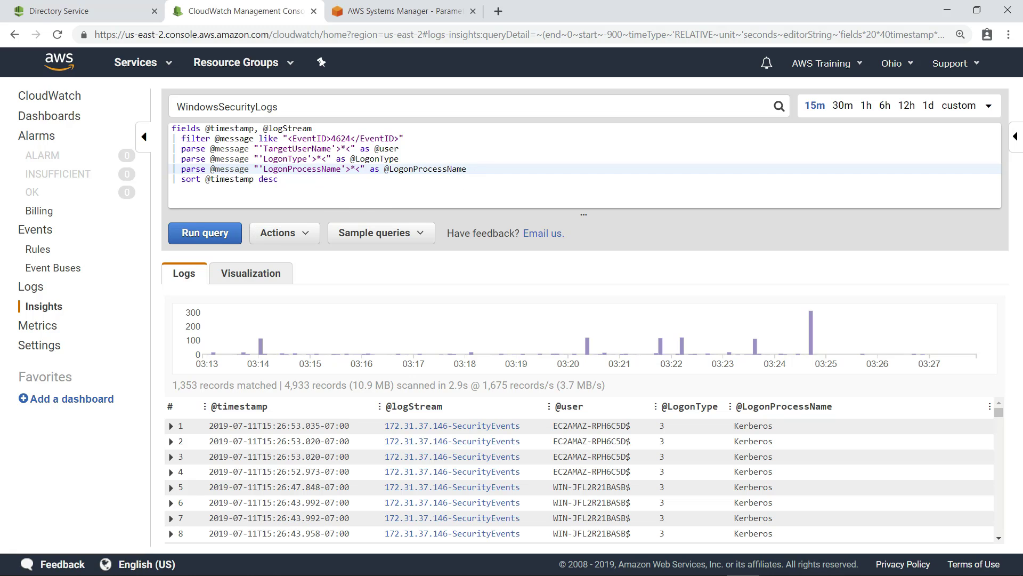
type("| filter @user like /[^\\$]$/")
left_click(216, 240)
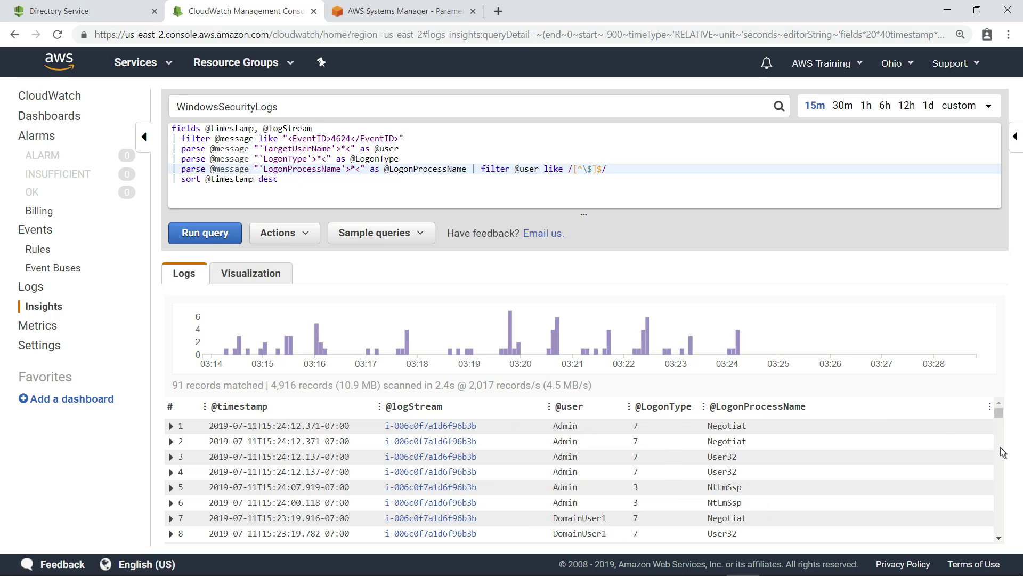
scroll(1003, 453, "down", 5)
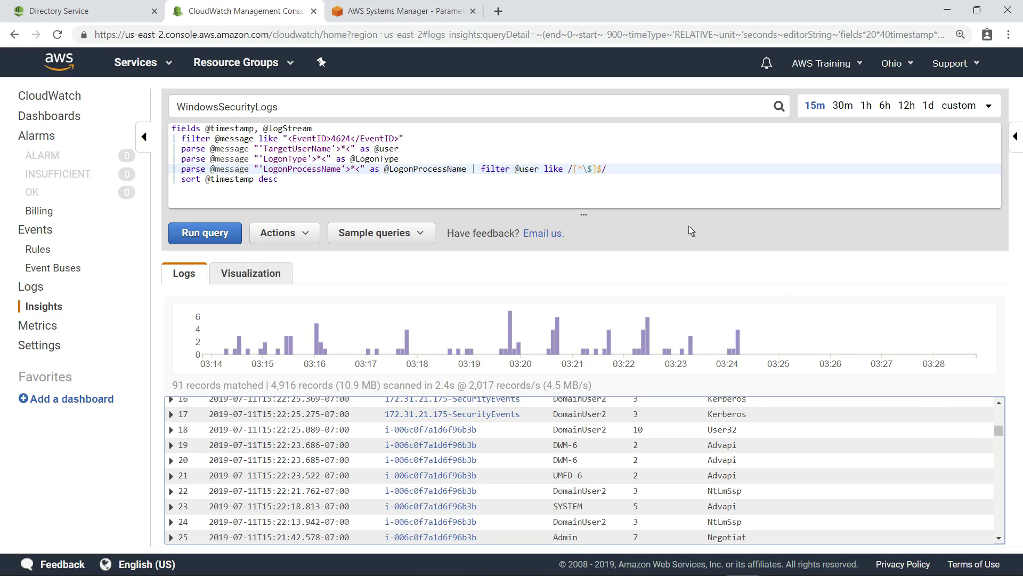
left_click(613, 169)
type("| filter @user like /[^SYSTEM]/")
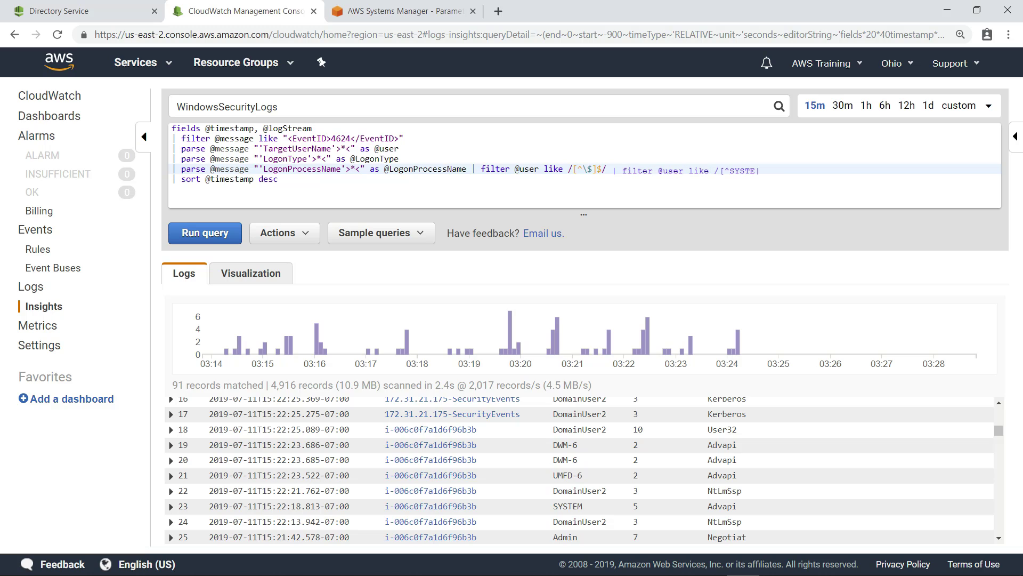
left_click(214, 237)
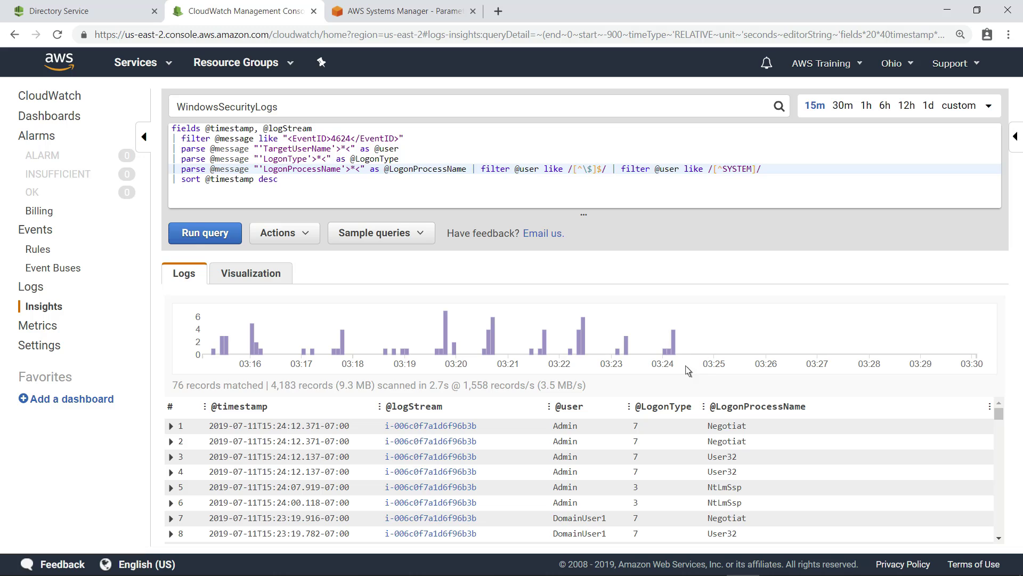
scroll(1001, 452, "down", 5)
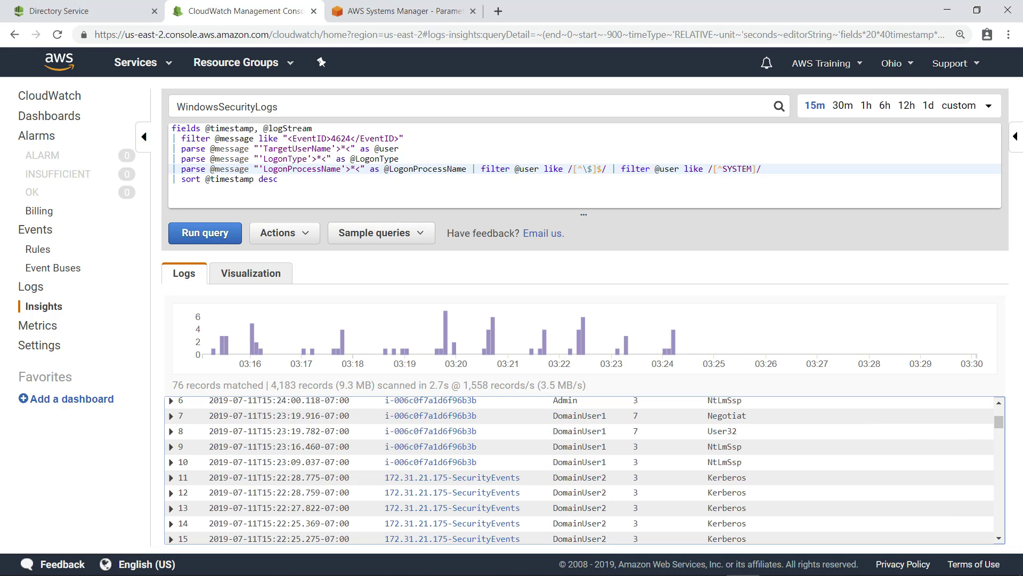